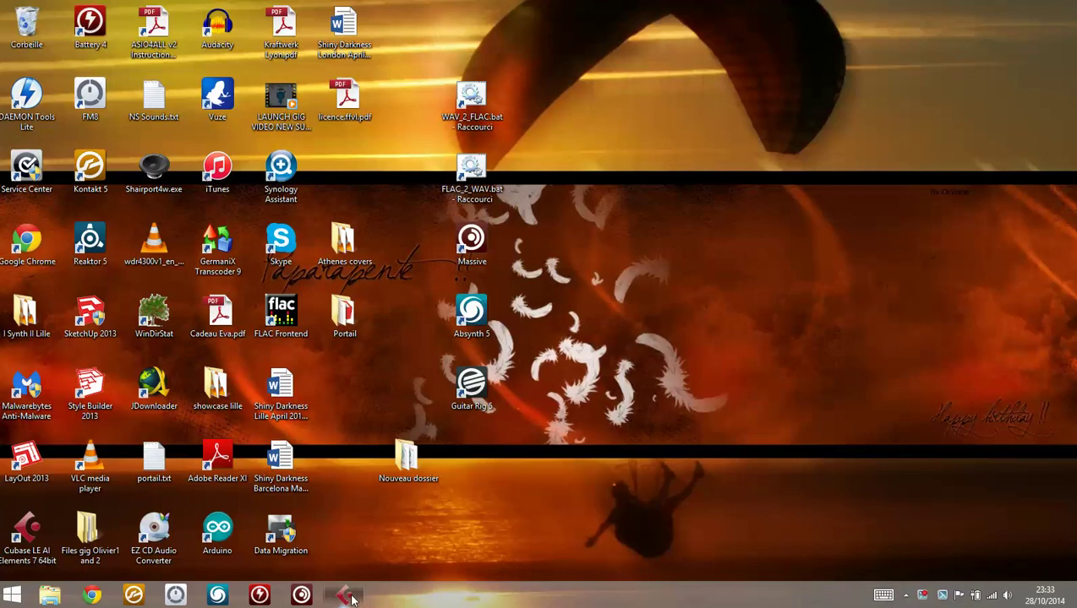
Launch Cubase Elements 7 from its taskbar icon
left_click(346, 596)
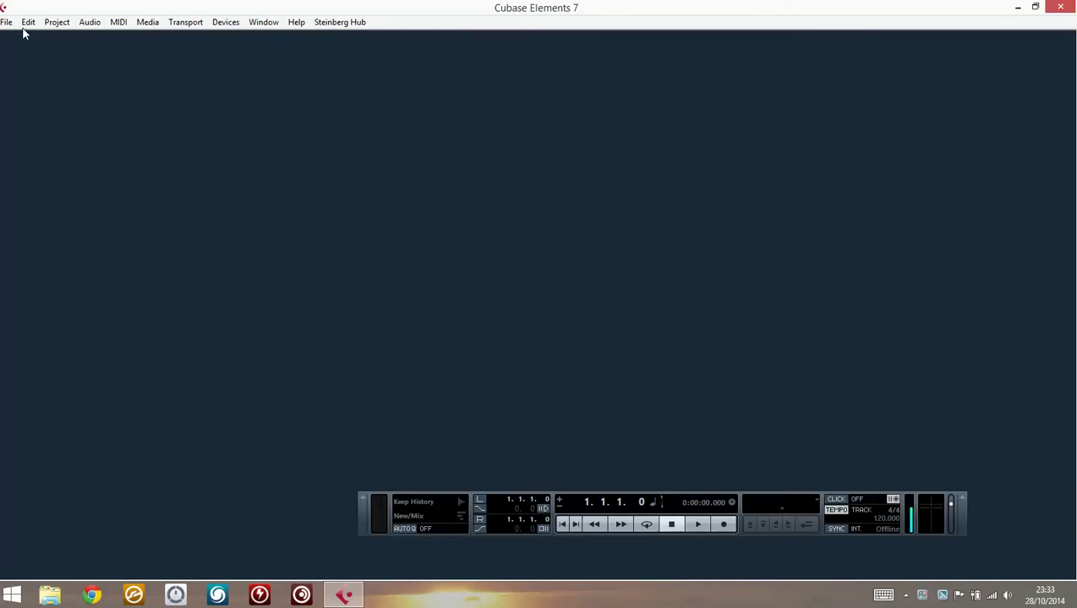
Reopen S0402-01.cpr from File > Recent Projects
left_click(7, 22)
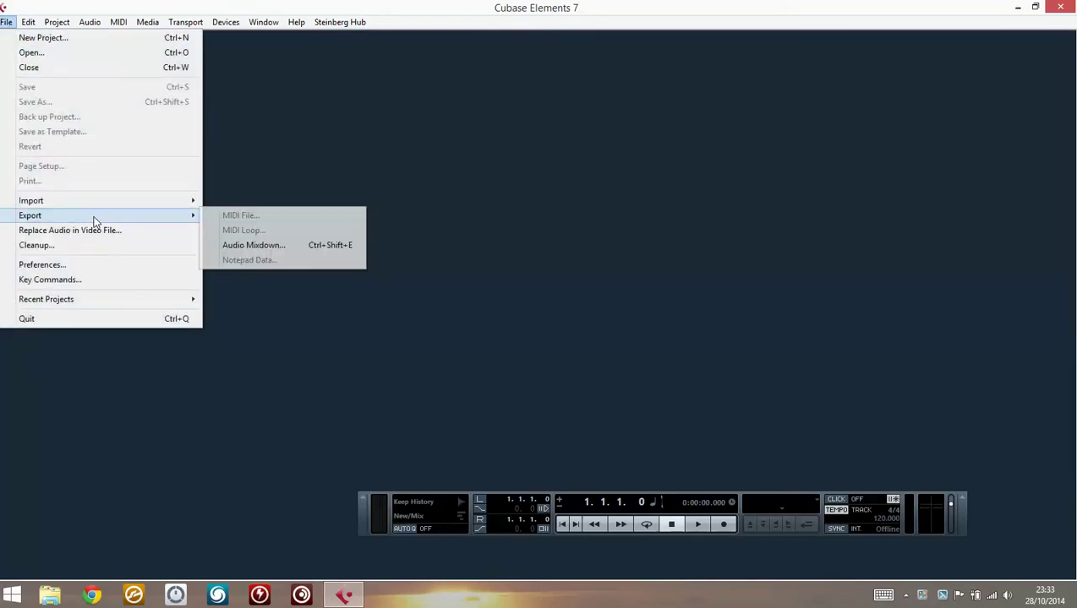
mouse_move(100, 298)
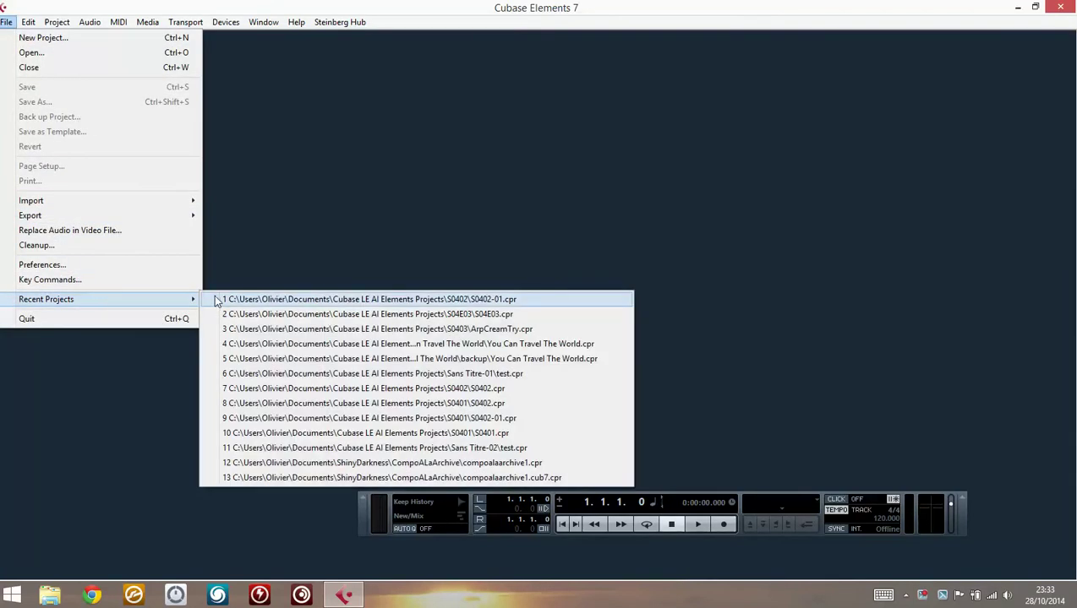
left_click(214, 299)
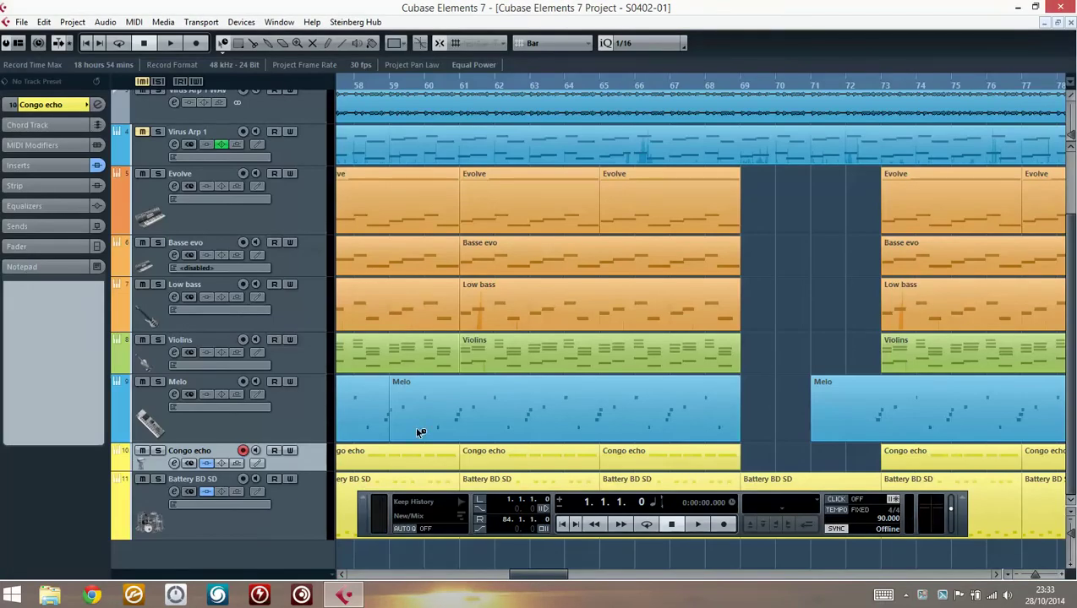
Scroll the arrangement back to bar 1 and move the Transport panel down
left_click_drag(538, 576, 347, 580)
left_click_drag(366, 520, 359, 542)
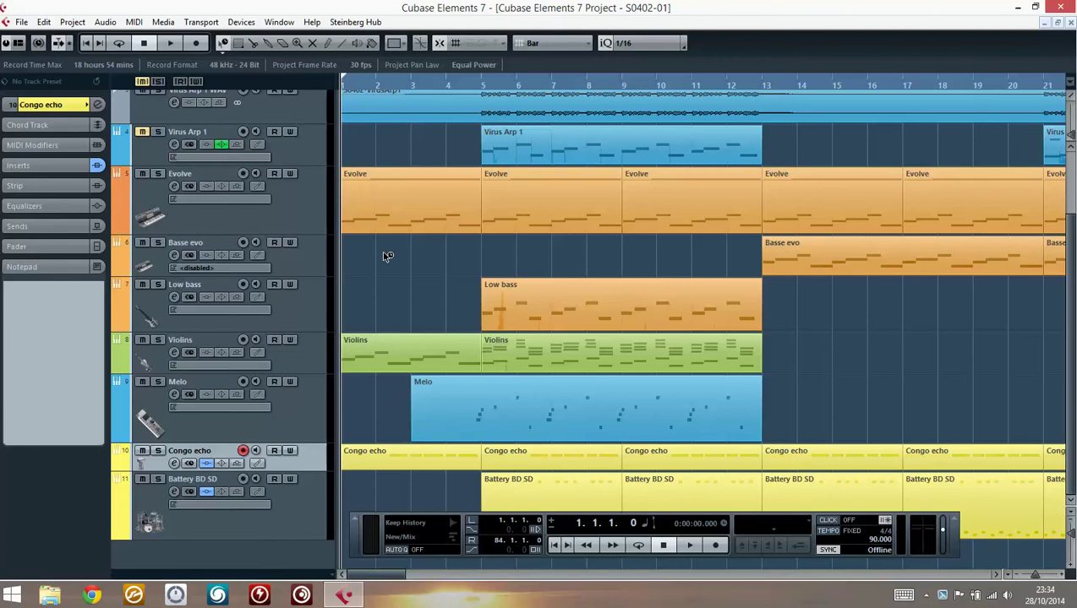
left_click(377, 230)
left_click(372, 240)
Select and solo the Virus Arp 1 WAV track
left_click_drag(1067, 235, 1071, 160)
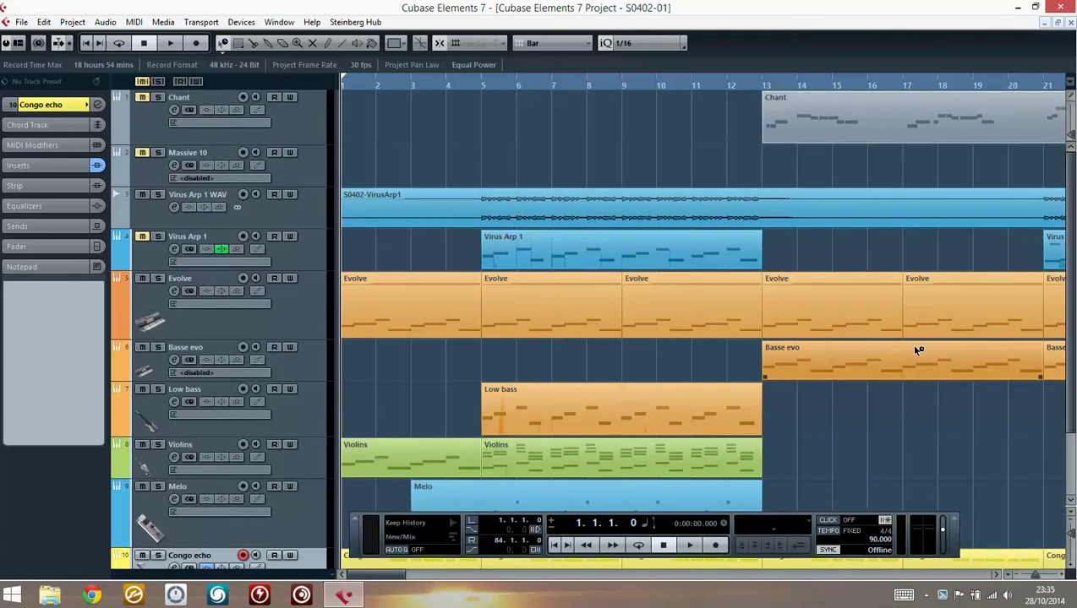
left_click(297, 210)
left_click(158, 195)
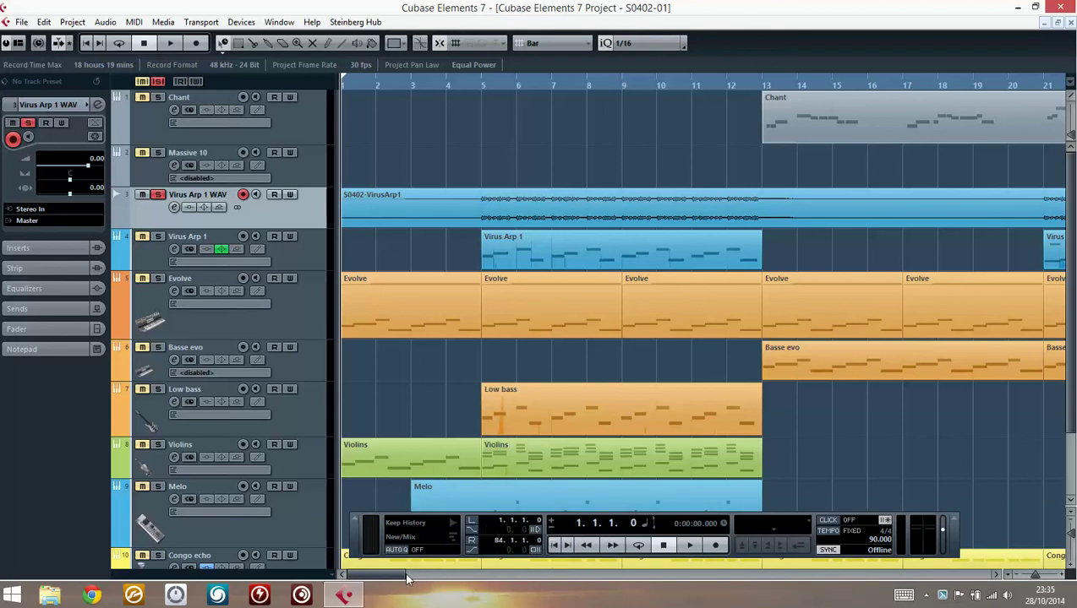
Set the right locator to bar 84, at the end of the song
left_click_drag(403, 577, 608, 582)
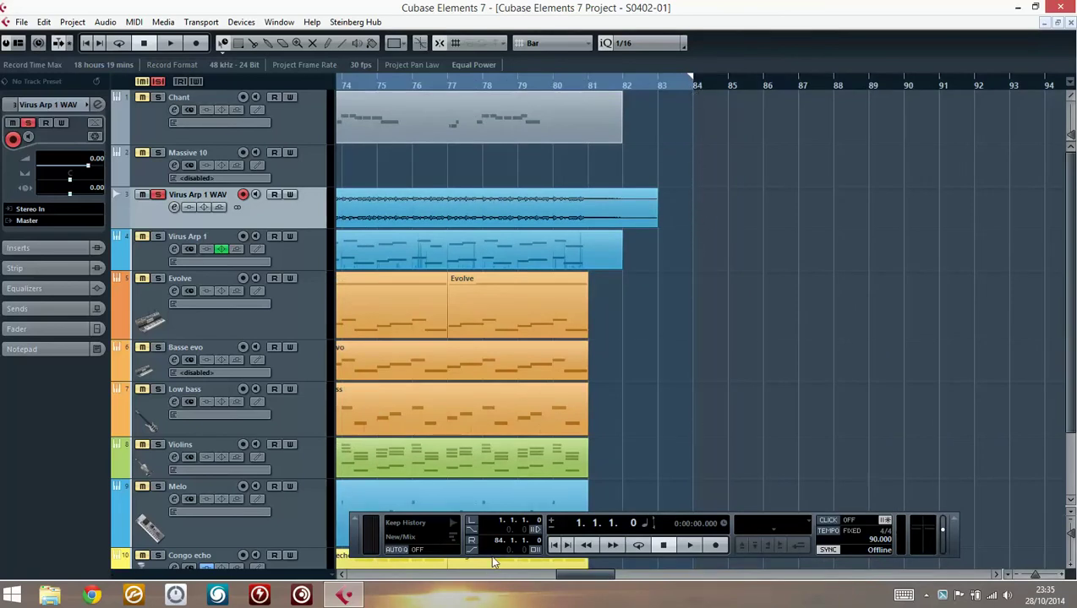
scroll(499, 545, "up", 6)
scroll(499, 545, "down", 7)
scroll(499, 545, "up", 1)
Open Export Audio Mixdown, check the S0402 name and path, and view the file formats
left_click(21, 22)
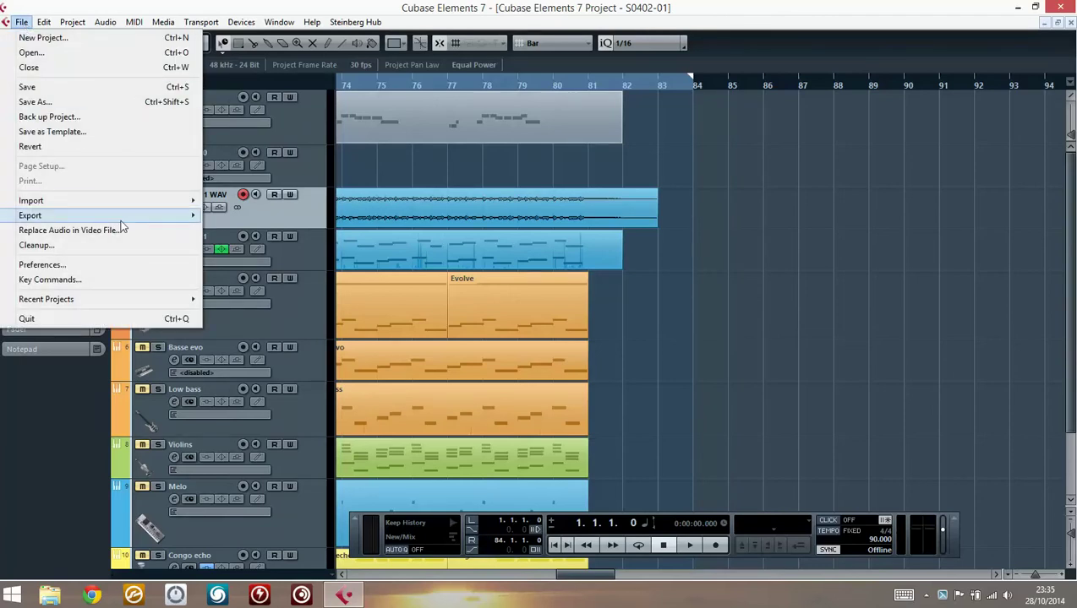
mouse_move(118, 219)
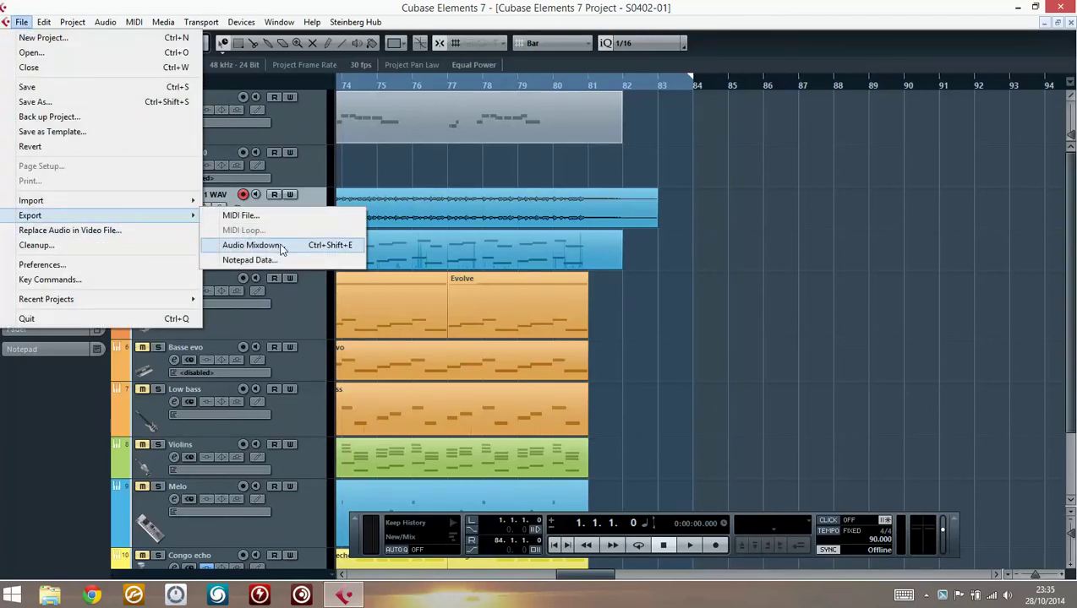
left_click(284, 245)
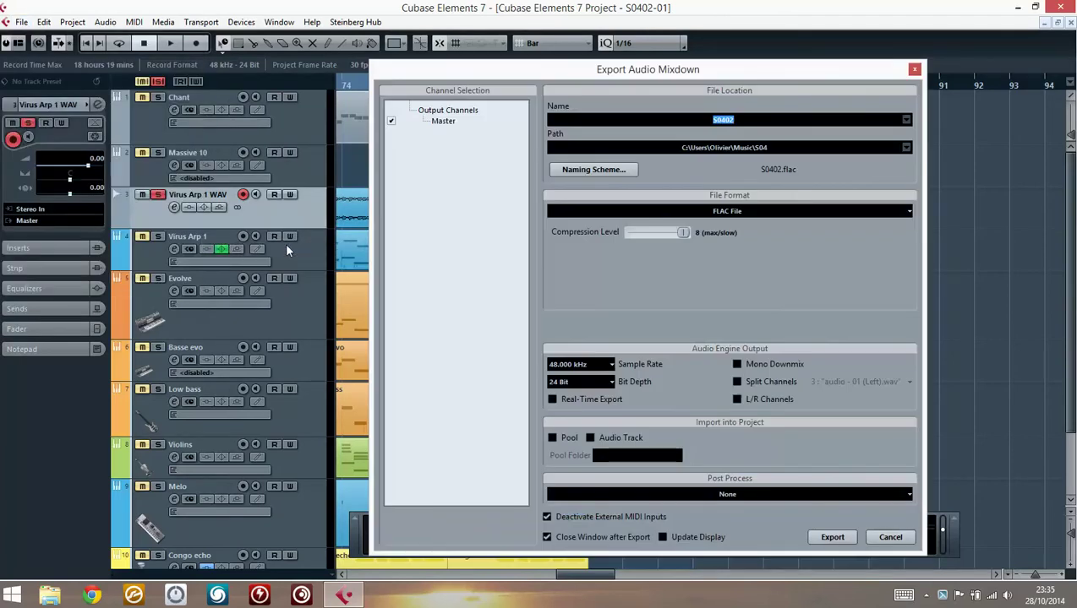
left_click(745, 122)
double_click(744, 123)
left_click(745, 122)
left_click(768, 150)
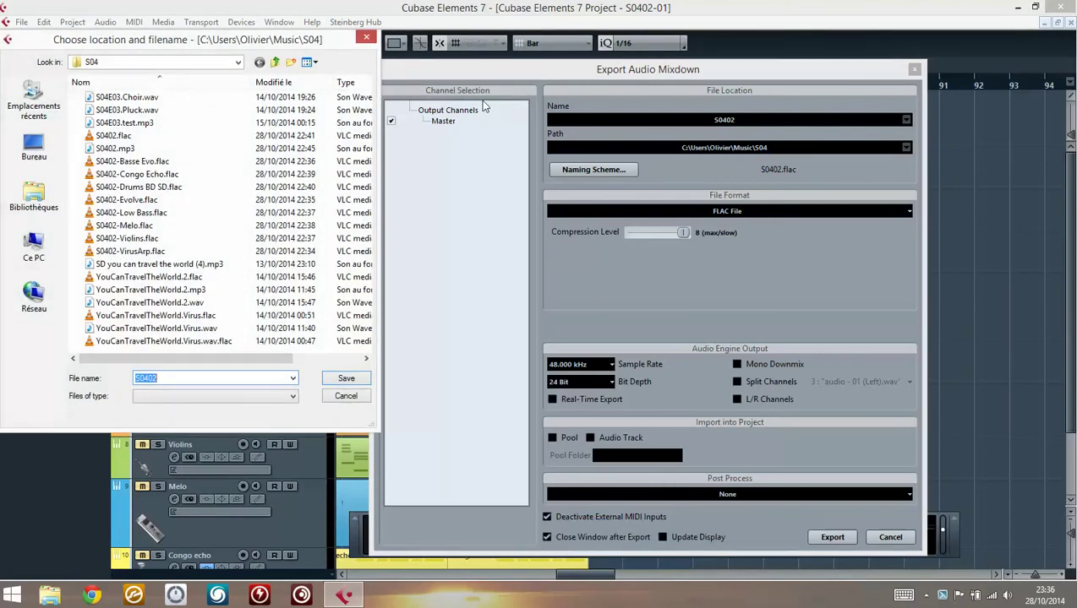
left_click(367, 38)
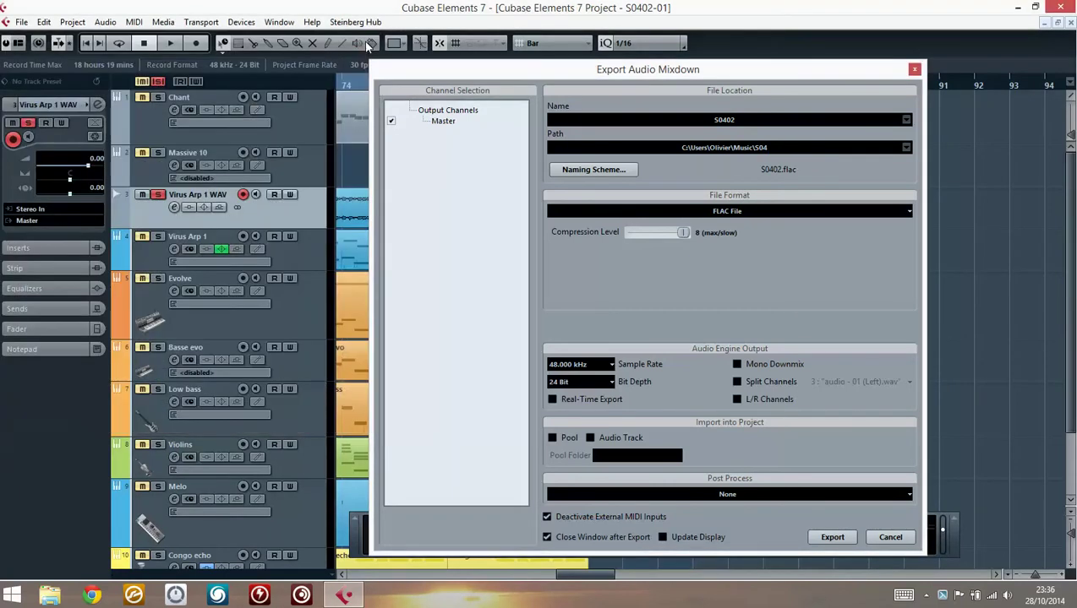
left_click(734, 212)
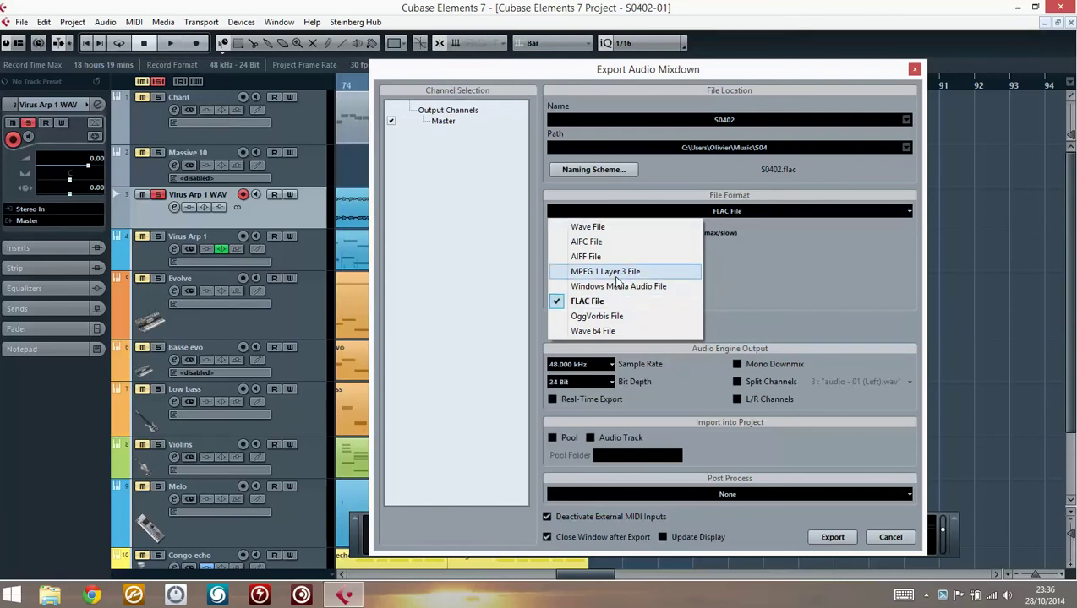
left_click(596, 227)
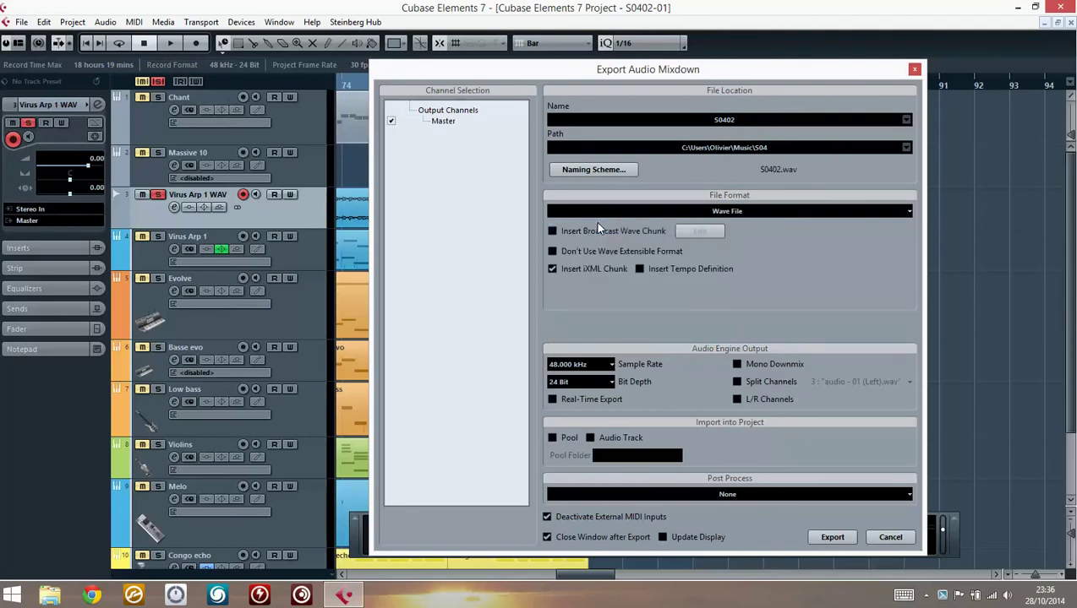
left_click(712, 211)
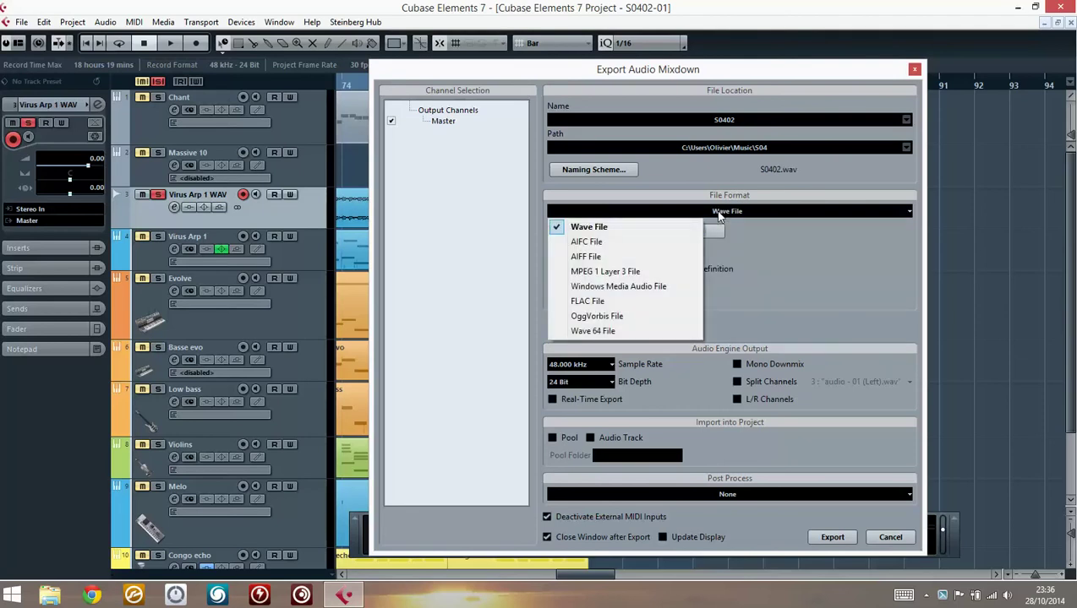
left_click(628, 302)
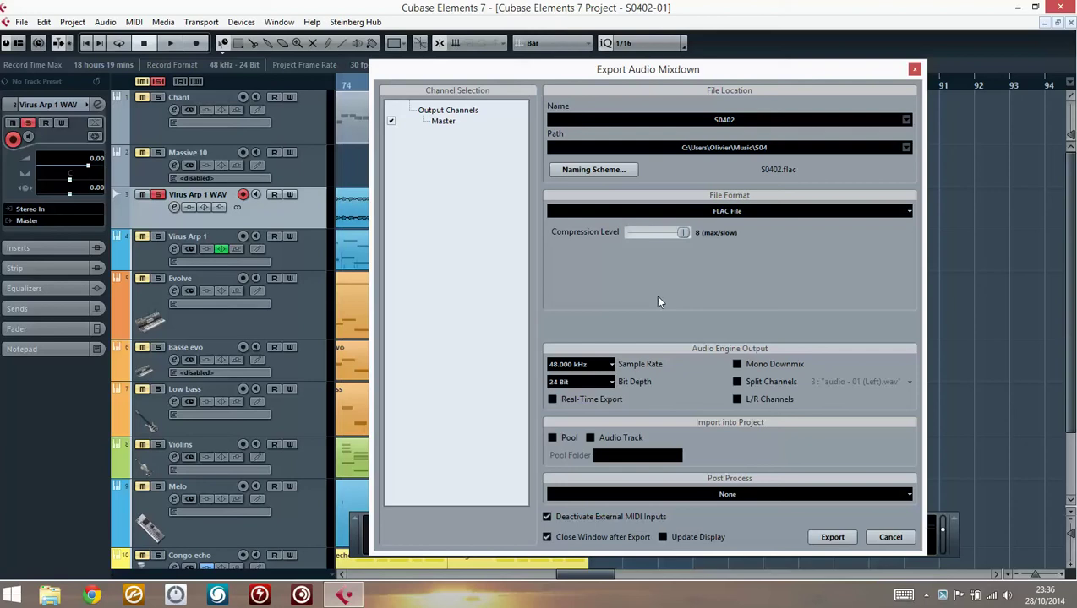
left_click_drag(684, 235, 685, 237)
left_click(612, 365)
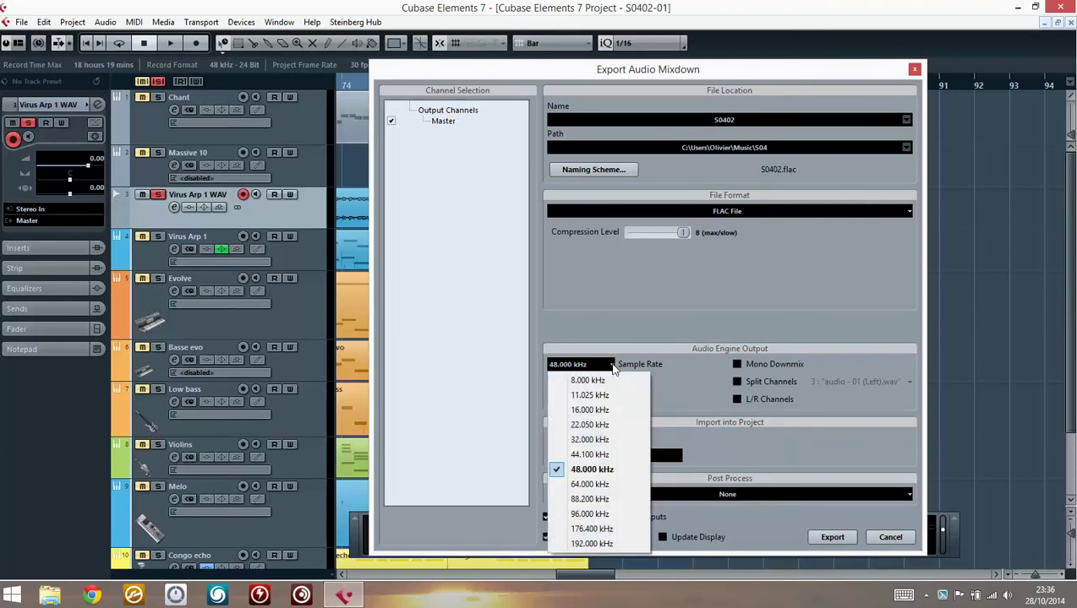
left_click(612, 366)
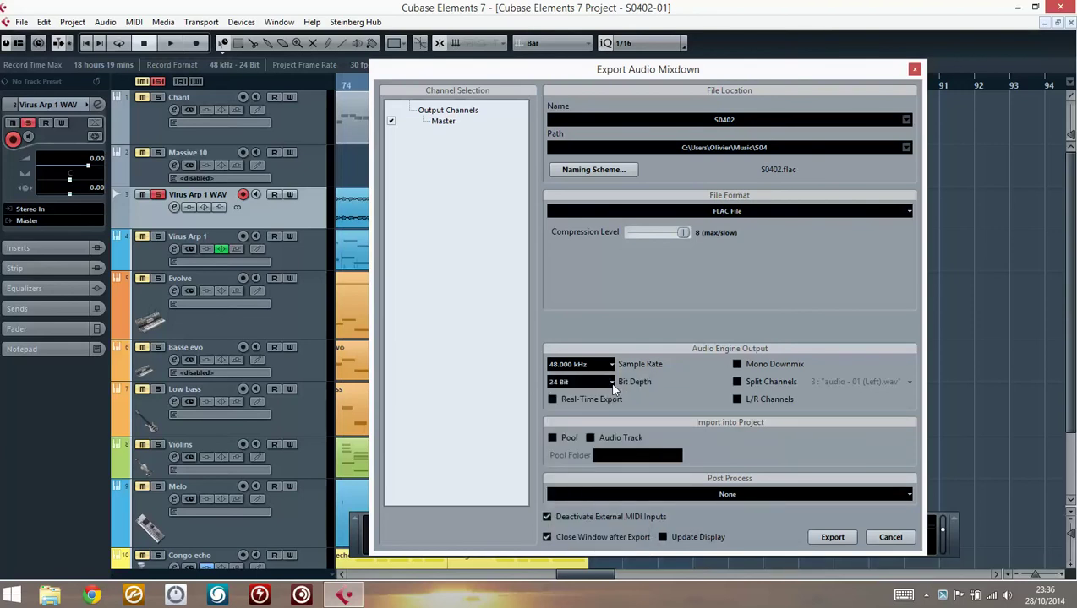
left_click(613, 383)
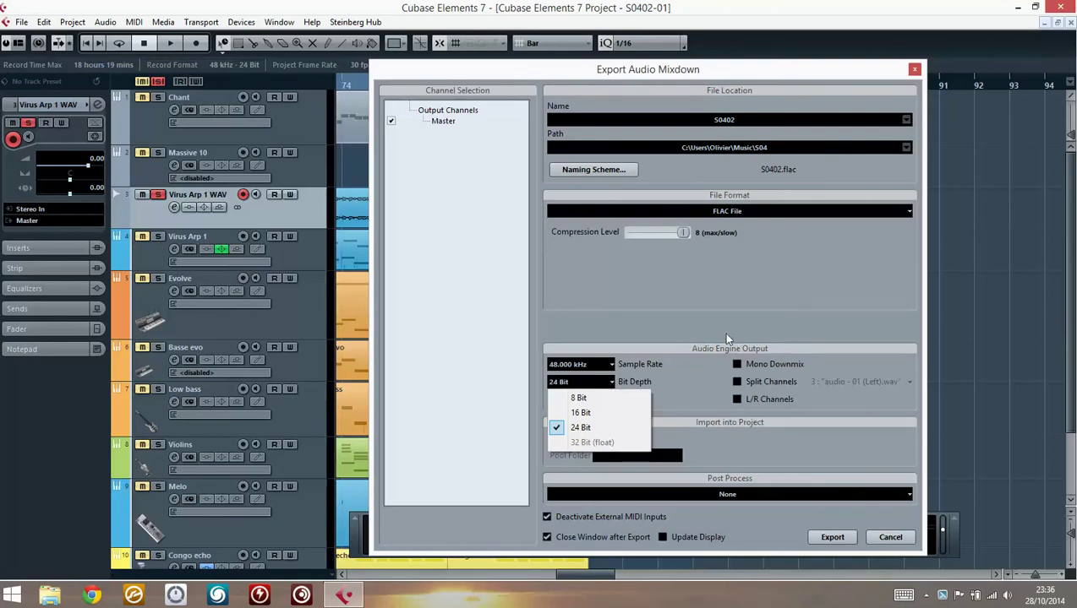
left_click(722, 334)
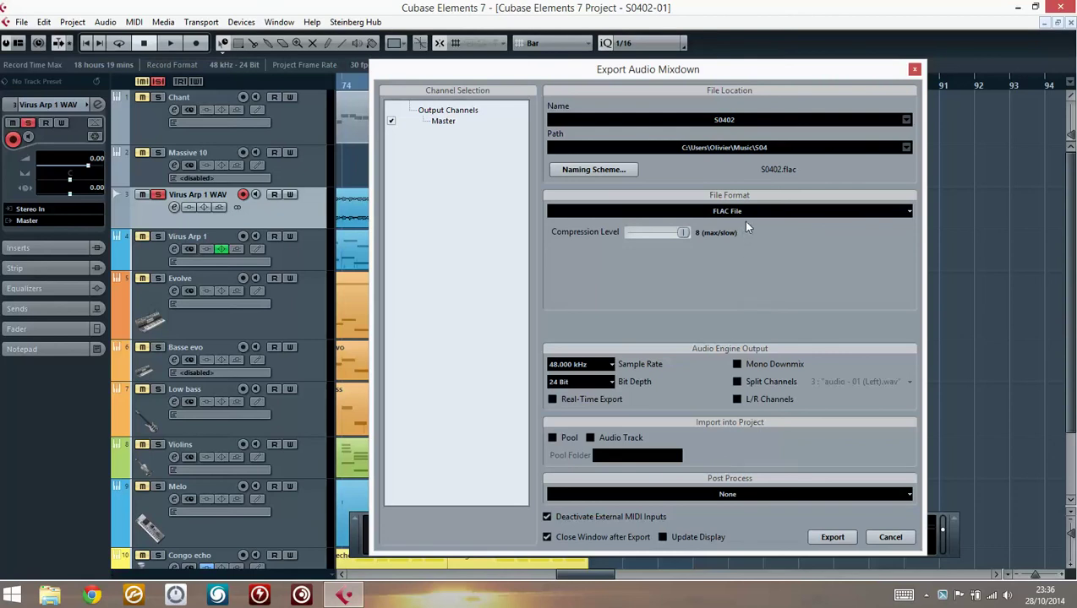
Rename the mixdown to S0402-arp, export it as FLAC, and dismiss the Virus warning
left_click(739, 125)
type("-arp")
left_click(833, 537)
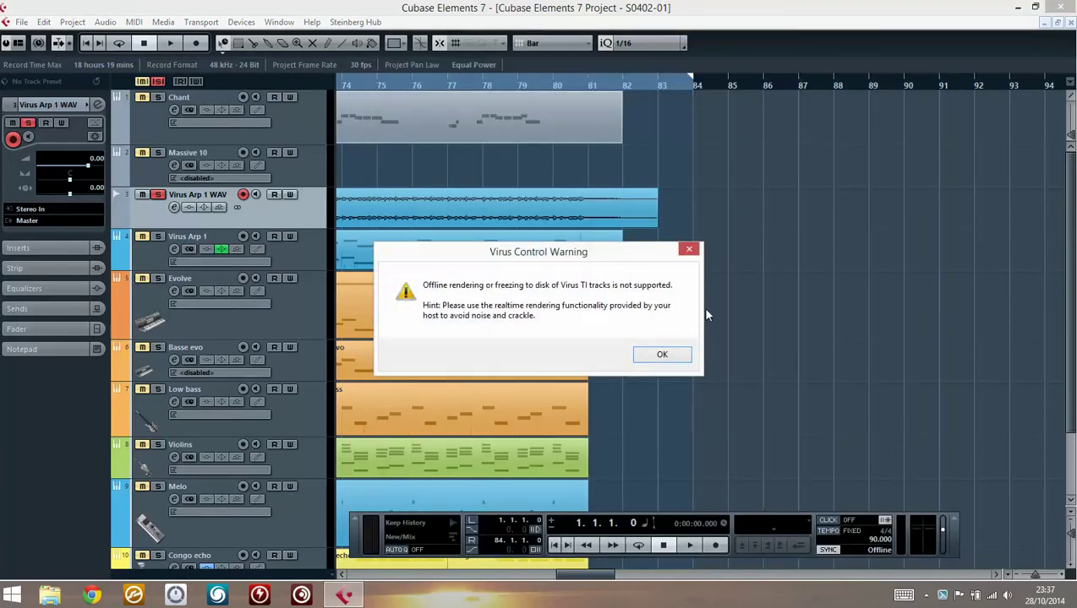
left_click_drag(634, 247, 639, 355)
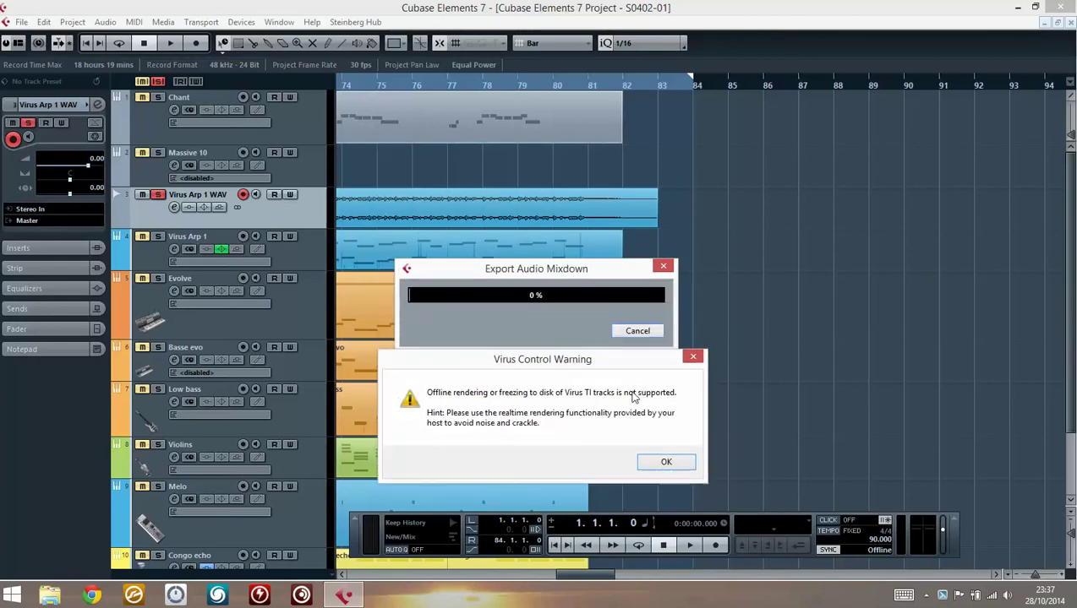
left_click(667, 465)
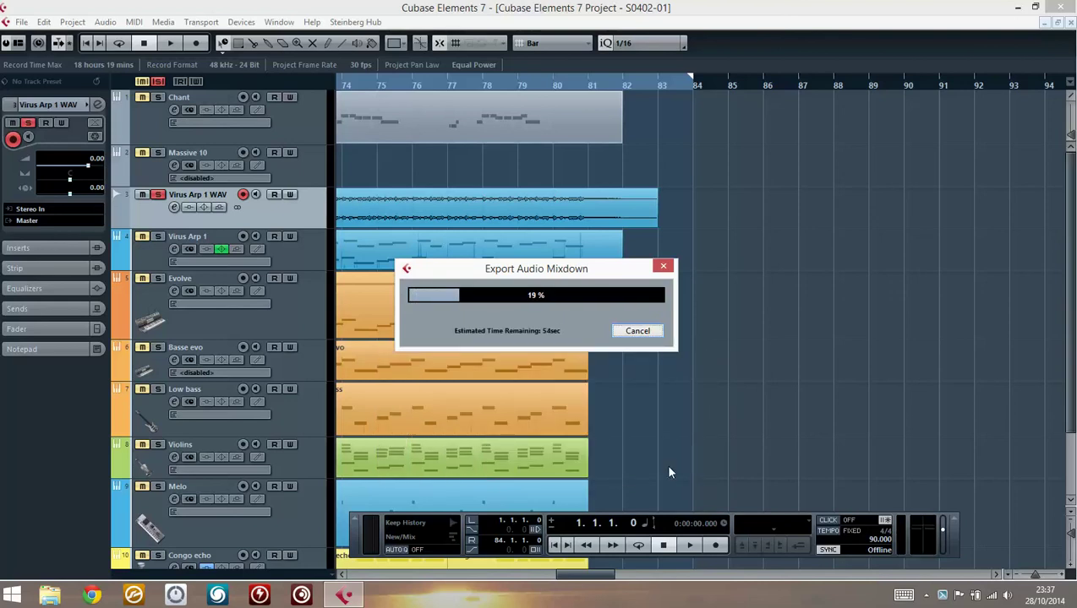
Check in Explorer's Musique\S04 folder that S0402-arp.flac is 23 741 Ko
left_click(49, 596)
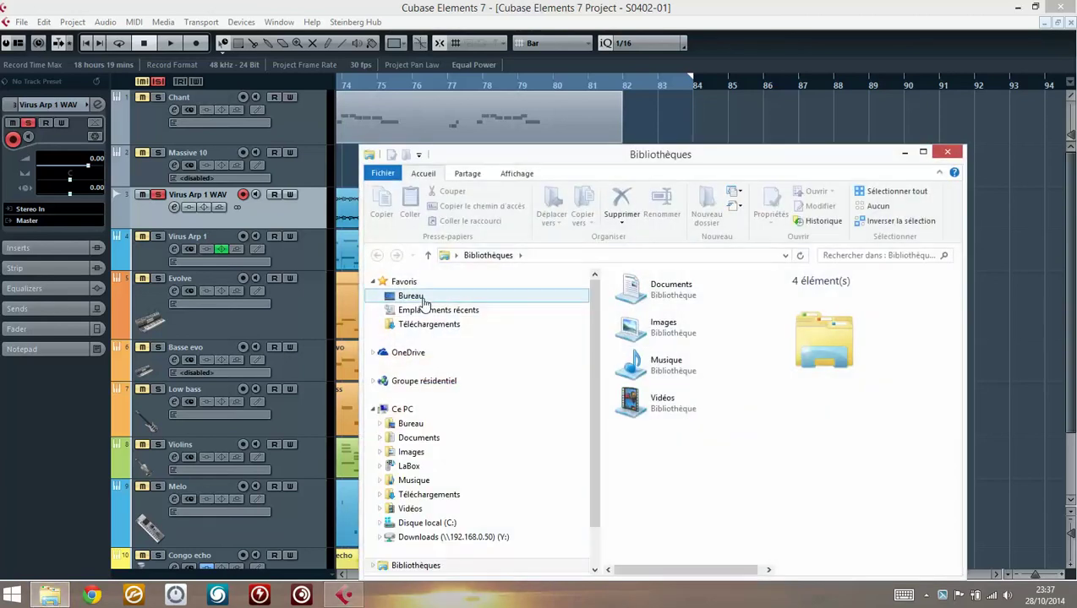
left_click(413, 480)
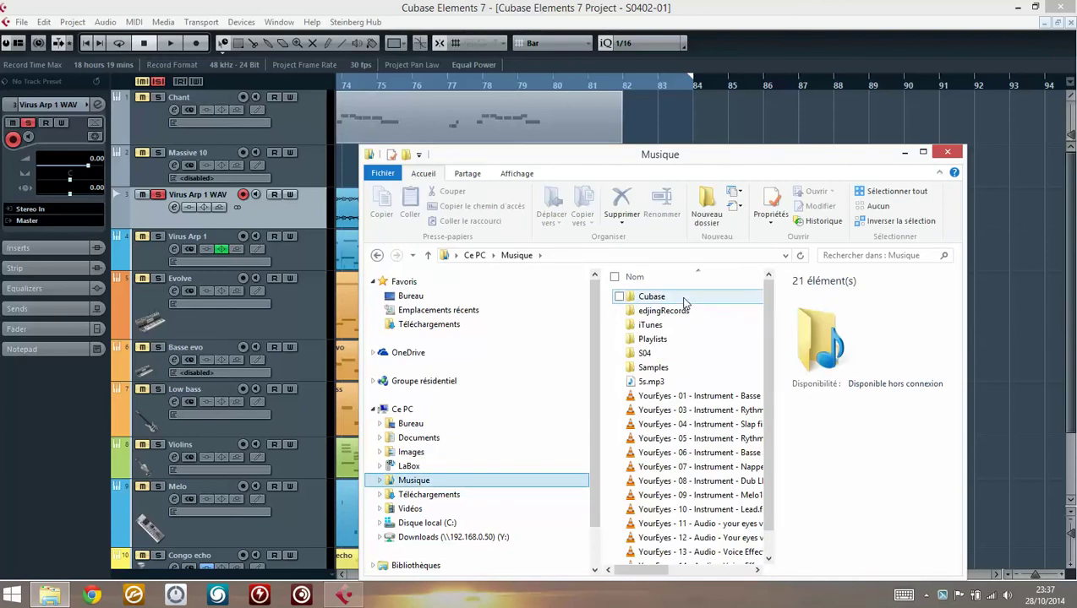
double_click(656, 353)
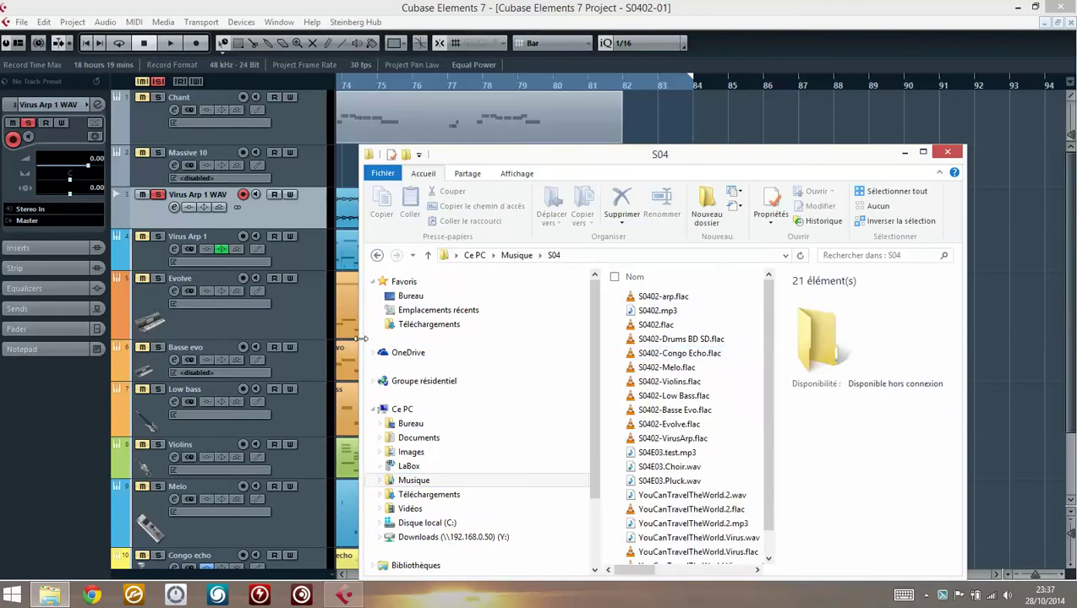
left_click_drag(362, 339, 104, 376)
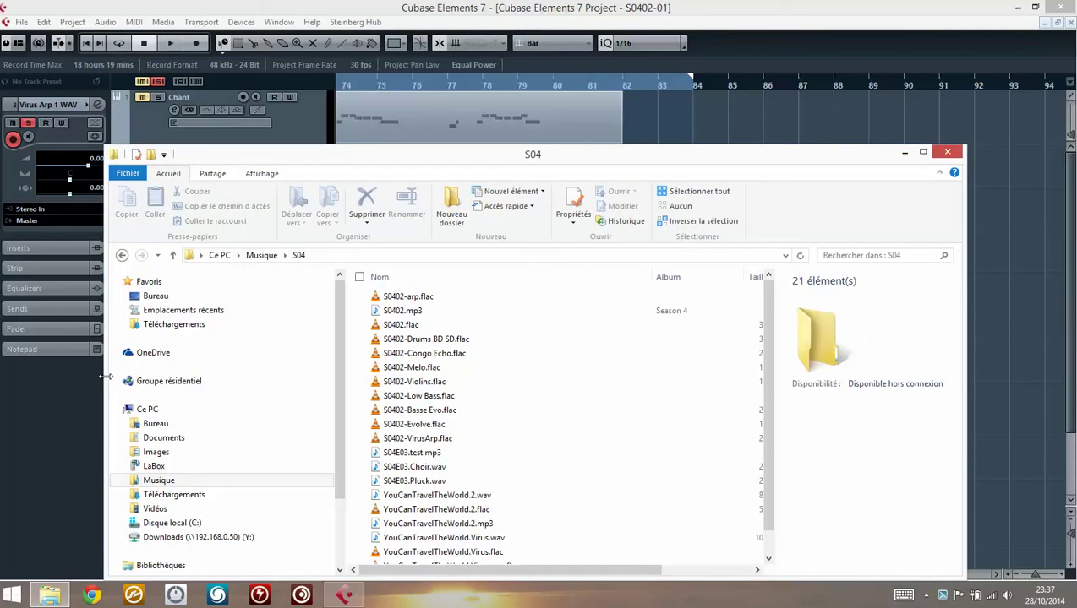
left_click(445, 299)
left_click_drag(653, 279, 513, 291)
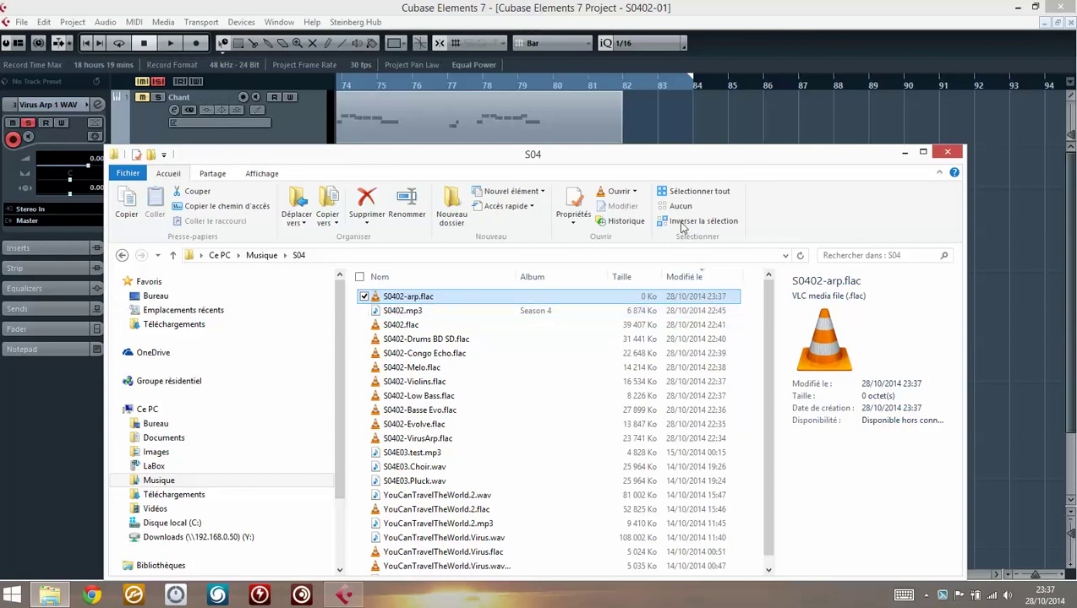
left_click_drag(654, 154, 656, 363)
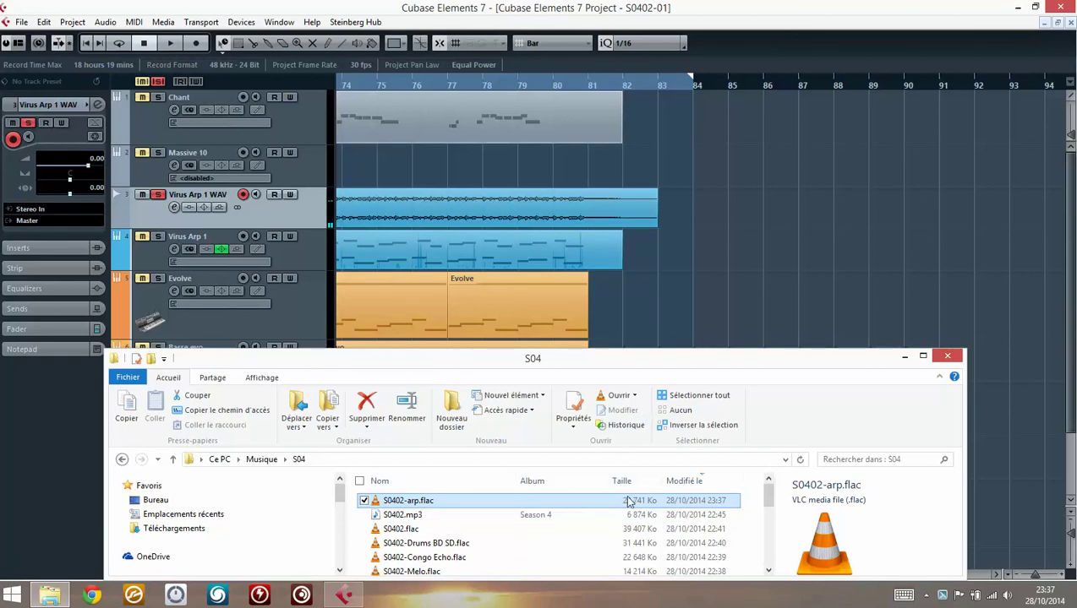
Re-export the master mixdown in Wave File format as S0402-arp.wav
left_click(21, 25)
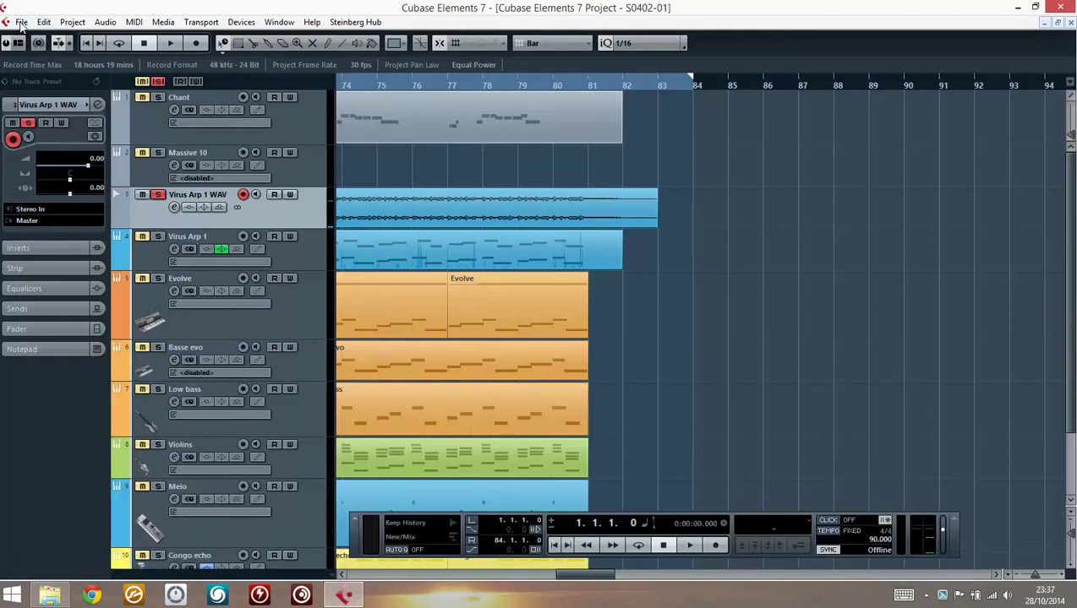
left_click(21, 23)
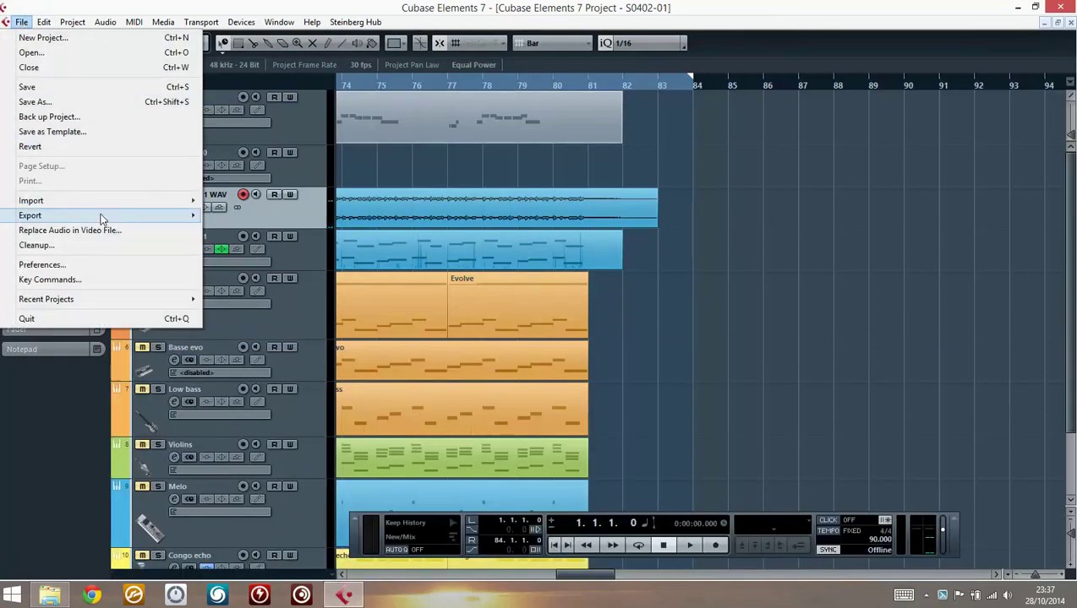
mouse_move(103, 218)
left_click(253, 245)
left_click(676, 210)
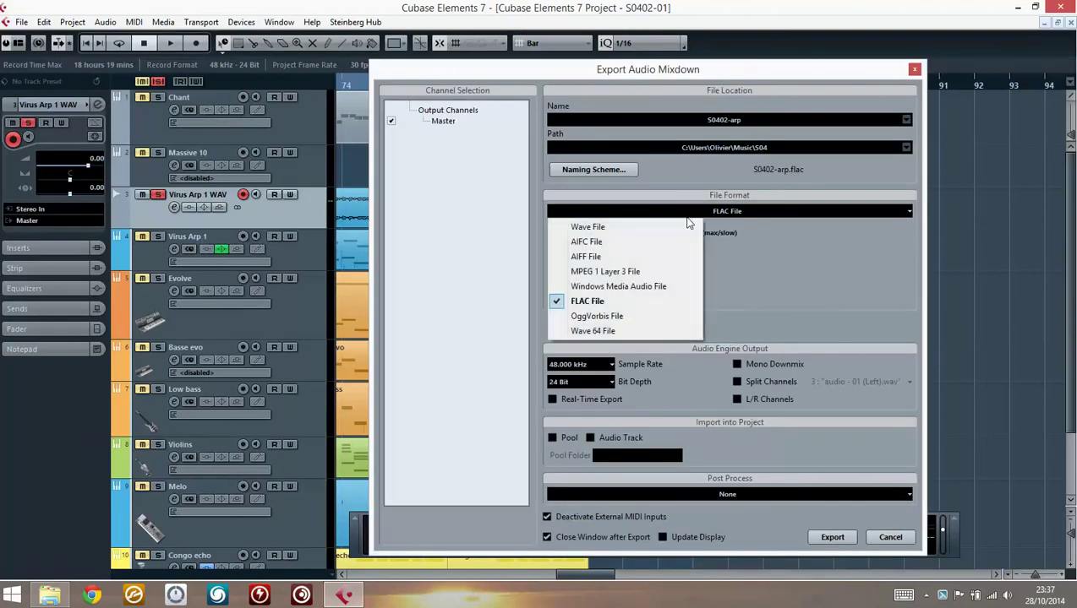
left_click(667, 226)
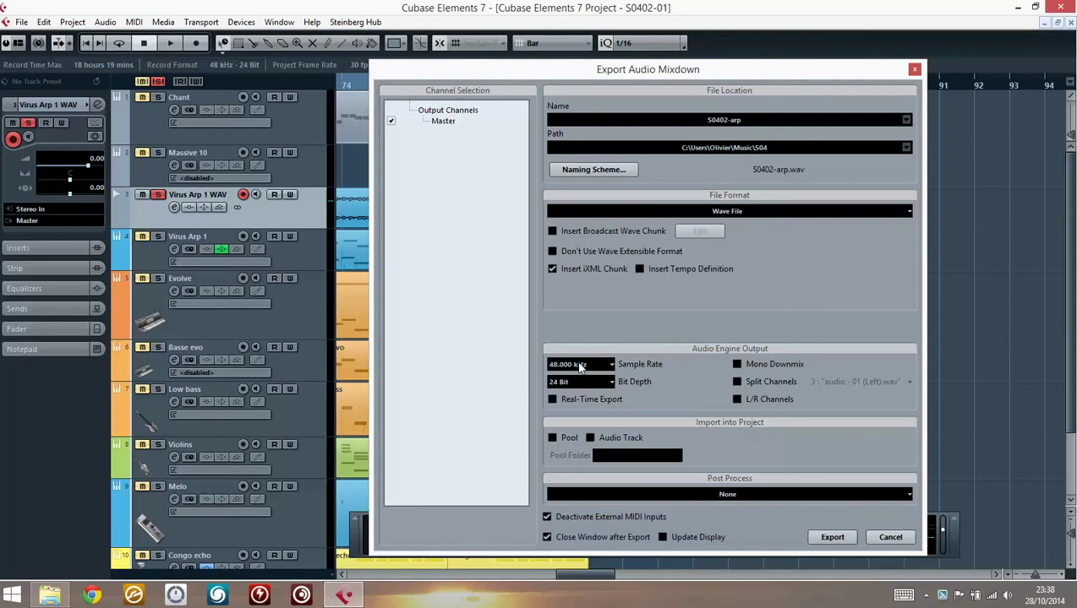
left_click(831, 538)
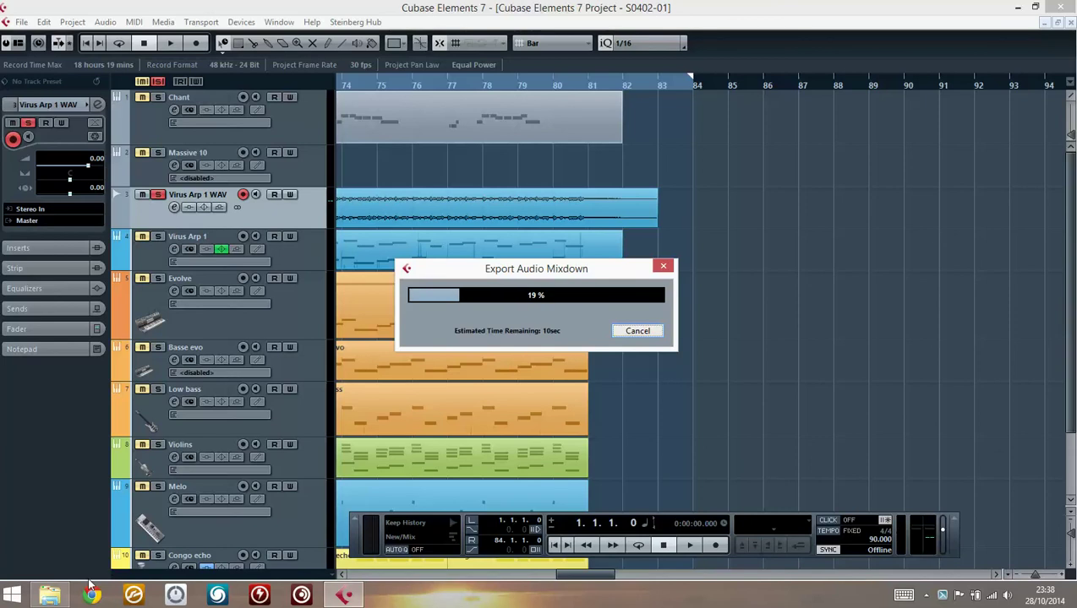
left_click(65, 598)
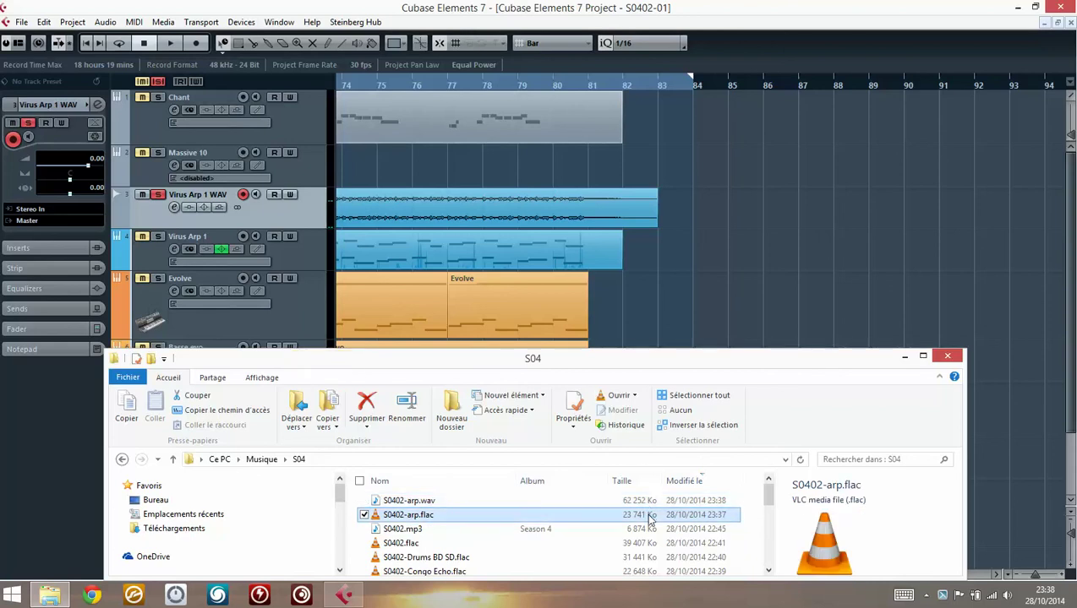
Select S0402-arp.wav (62 252 Ko, 00:03:41) in Explorer to compare it with the FLAC
left_click(642, 502)
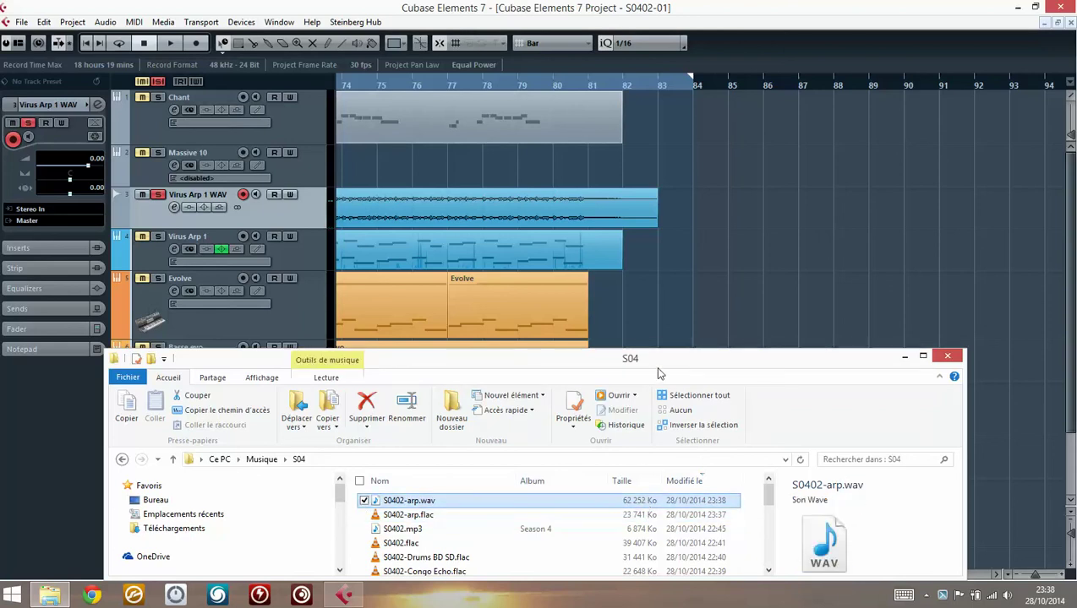
left_click_drag(654, 366, 678, 256)
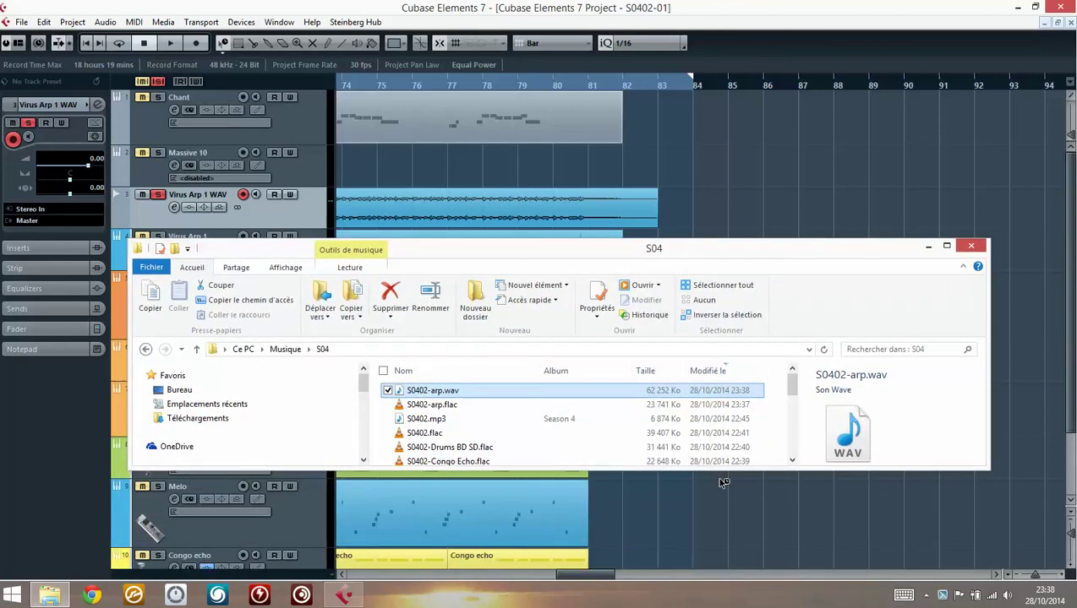
left_click_drag(715, 468, 725, 511)
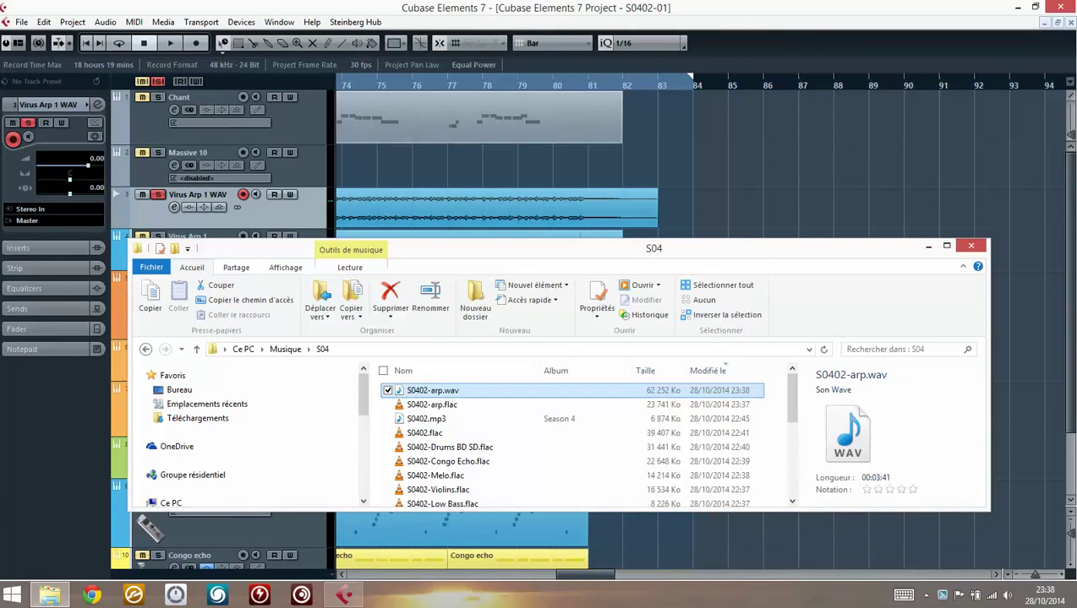
Bring Cubase to the front and hide the Transport panel with F2
left_click(1070, 347)
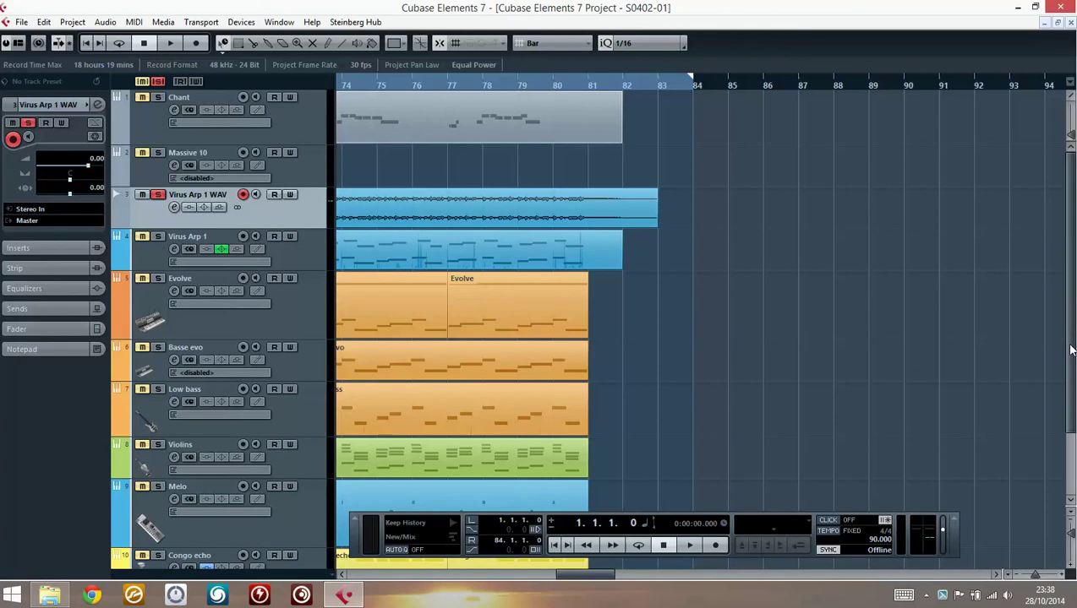
scroll(1069, 350, "down", 3)
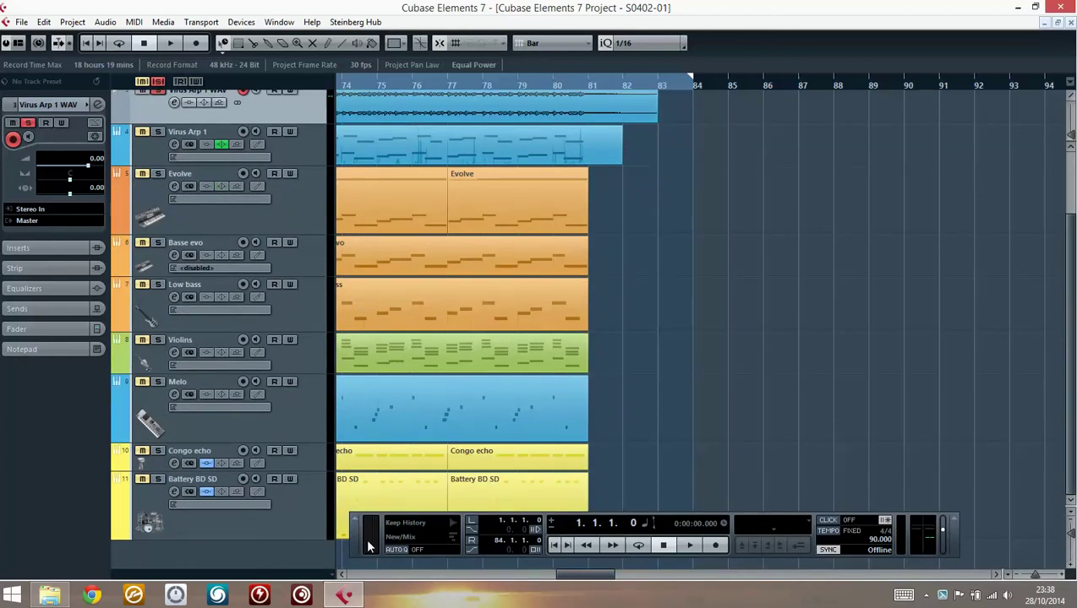
key("F2")
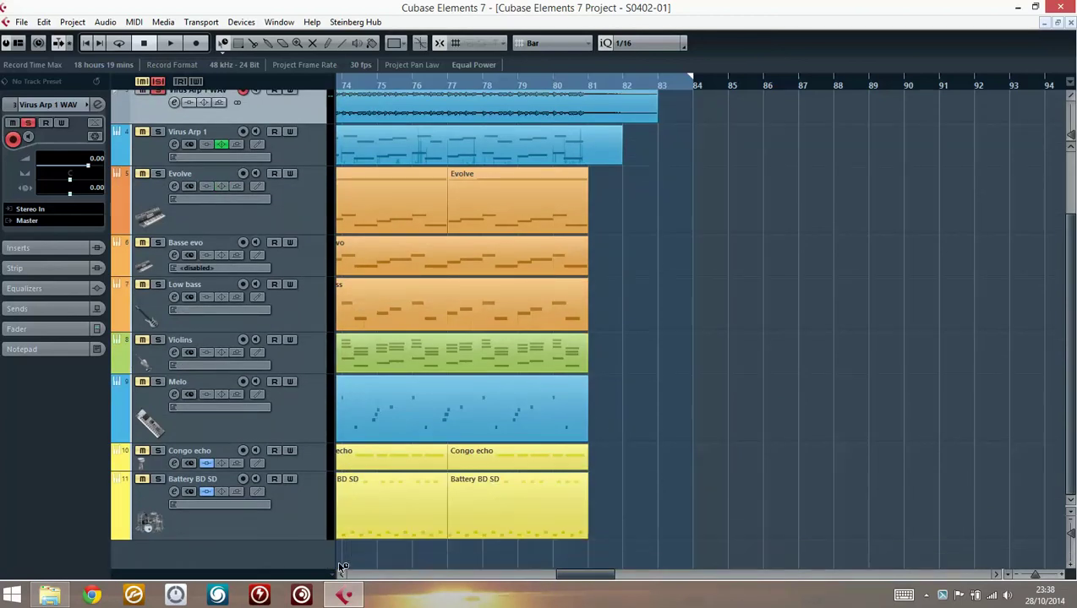
Add a new audio track, Audio 02, and place it below Battery BD SD
right_click(285, 546)
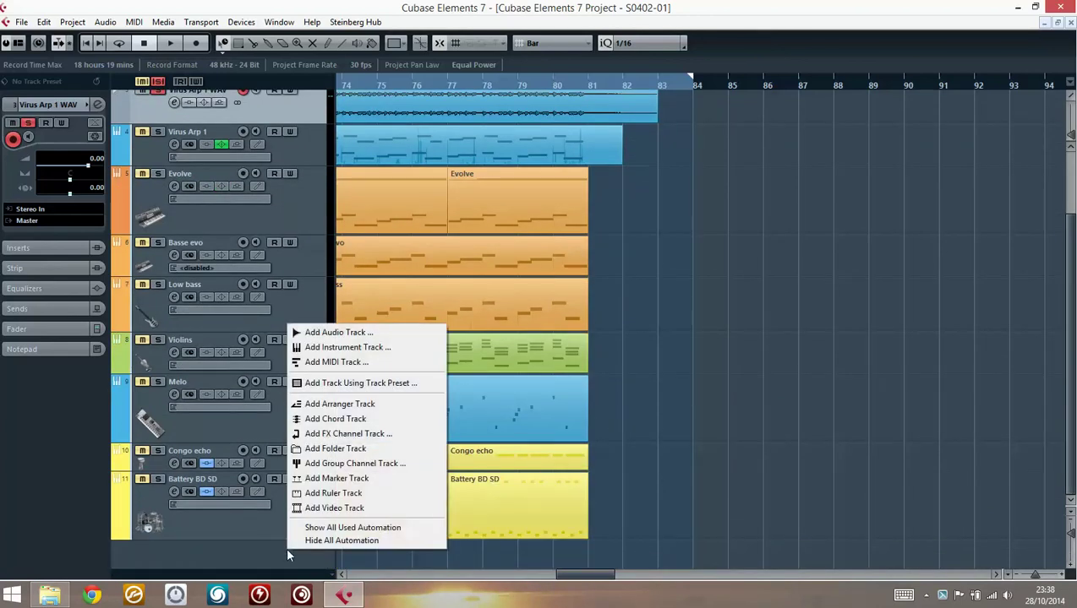
left_click(361, 334)
left_click(688, 318)
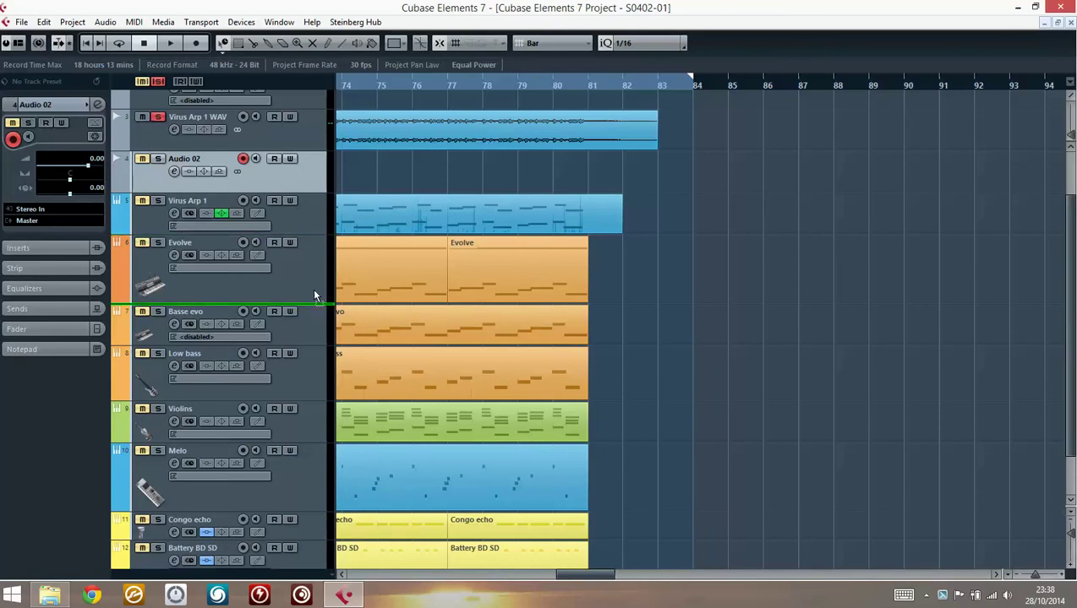
scroll(292, 548, "down", 2)
left_click_drag(278, 556, 278, 556)
Drag S0402-arp.flac from the S04 folder window onto Audio 02 at position 1.1.1.0
left_click(49, 596)
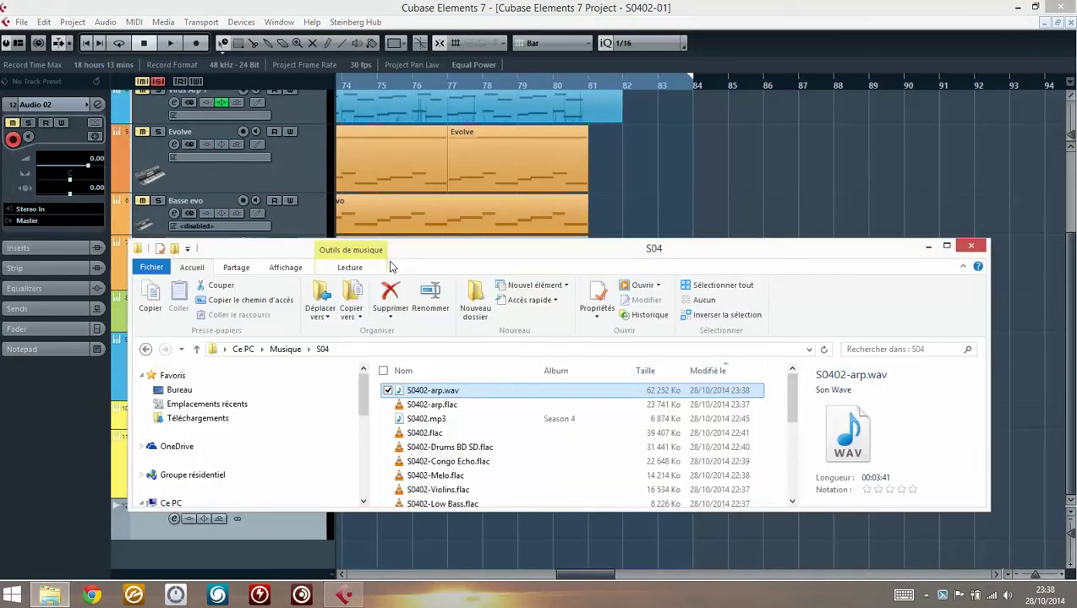
left_click_drag(442, 246, 451, 85)
left_click(442, 246)
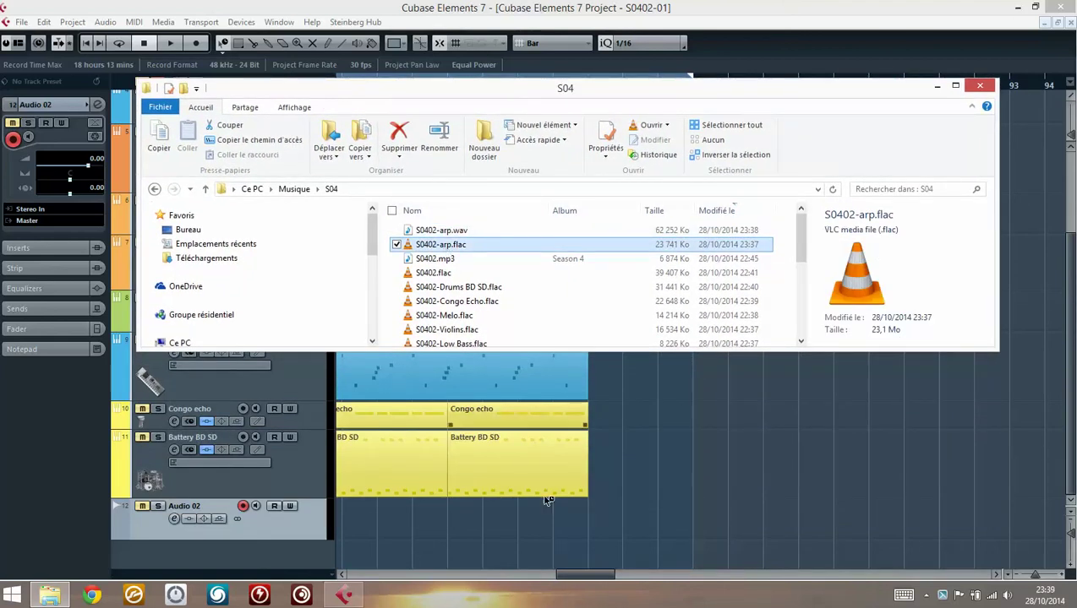
left_click_drag(603, 575, 364, 600)
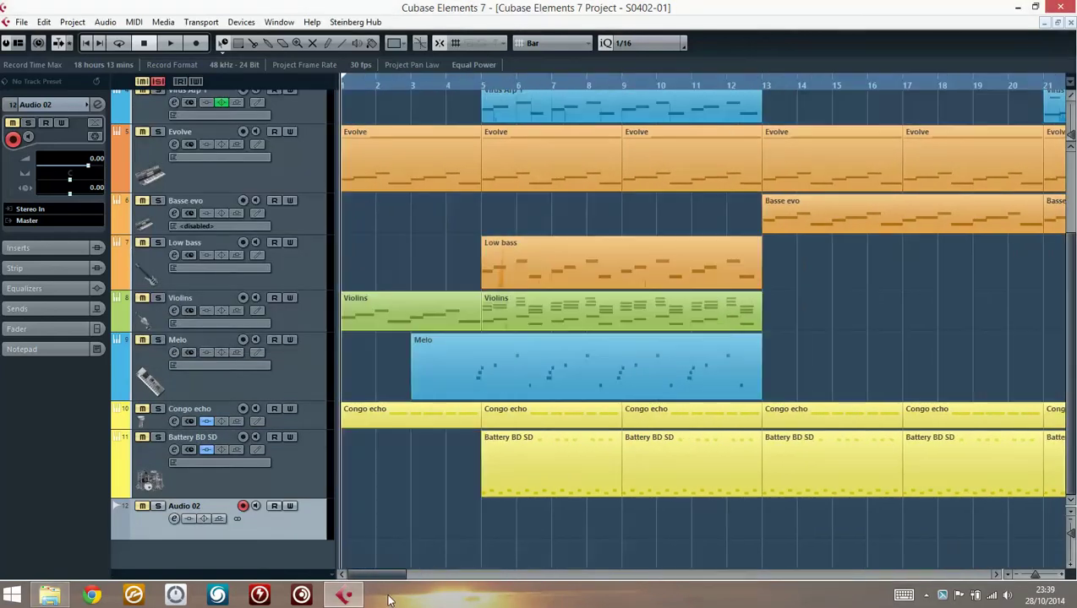
left_click(50, 595)
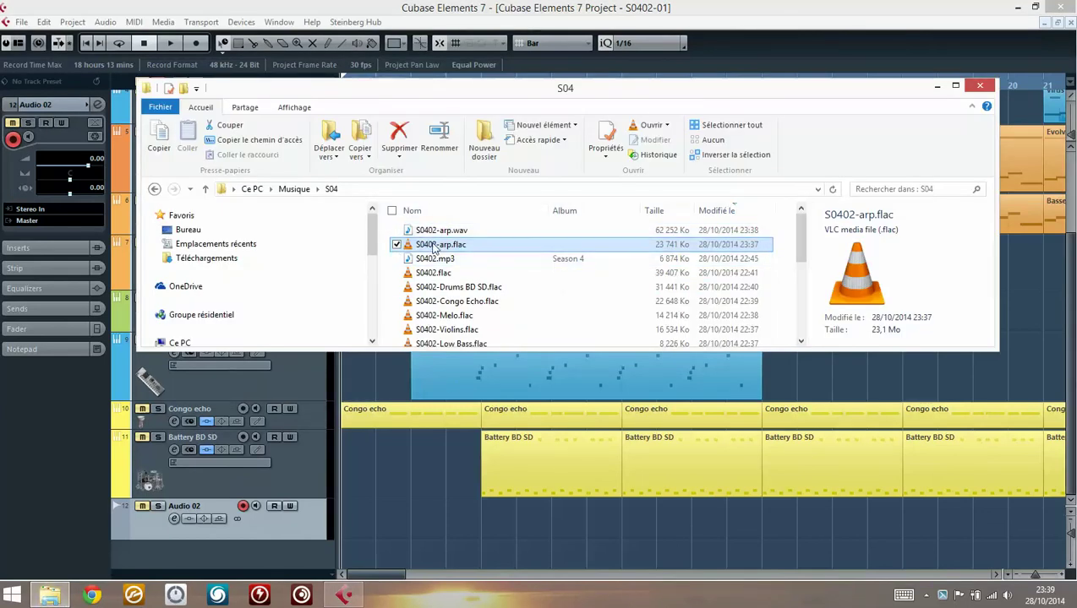
mouse_move(429, 246)
left_mouse_down()
mouse_move(364, 520)
mouse_move(341, 520)
left_mouse_up()
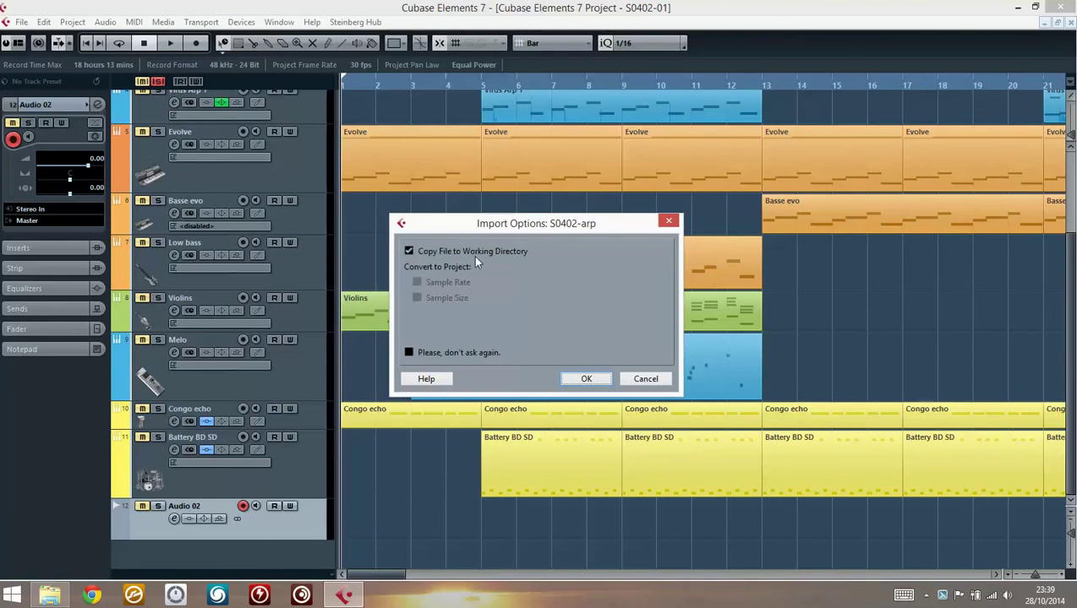
Accept Import Options with Copy File to Working Directory kept on, placing S0402-arp at bar 1
left_click(583, 378)
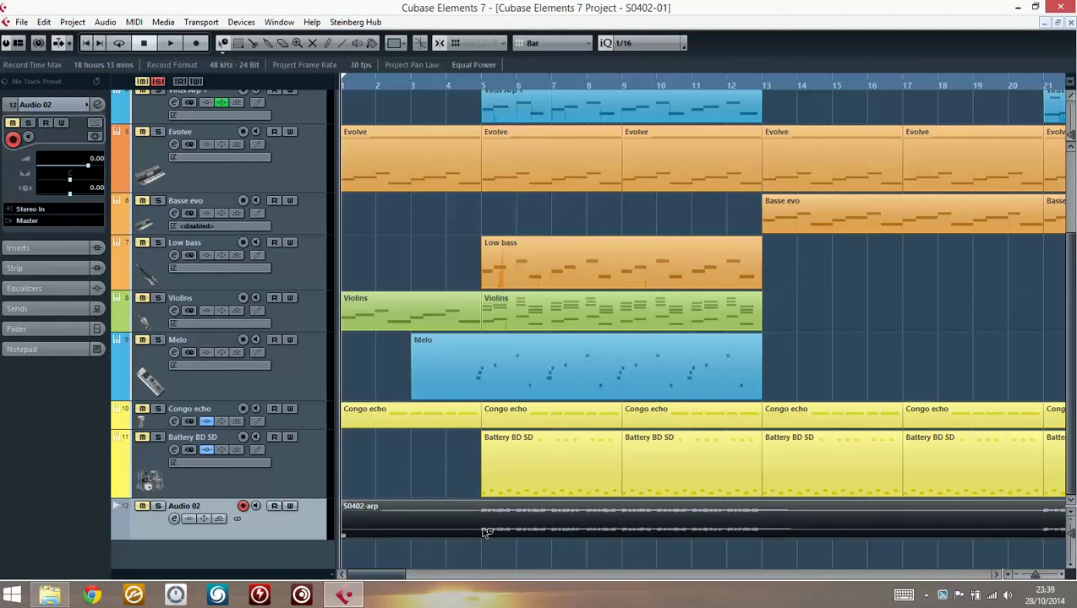
left_click_drag(418, 575, 366, 581)
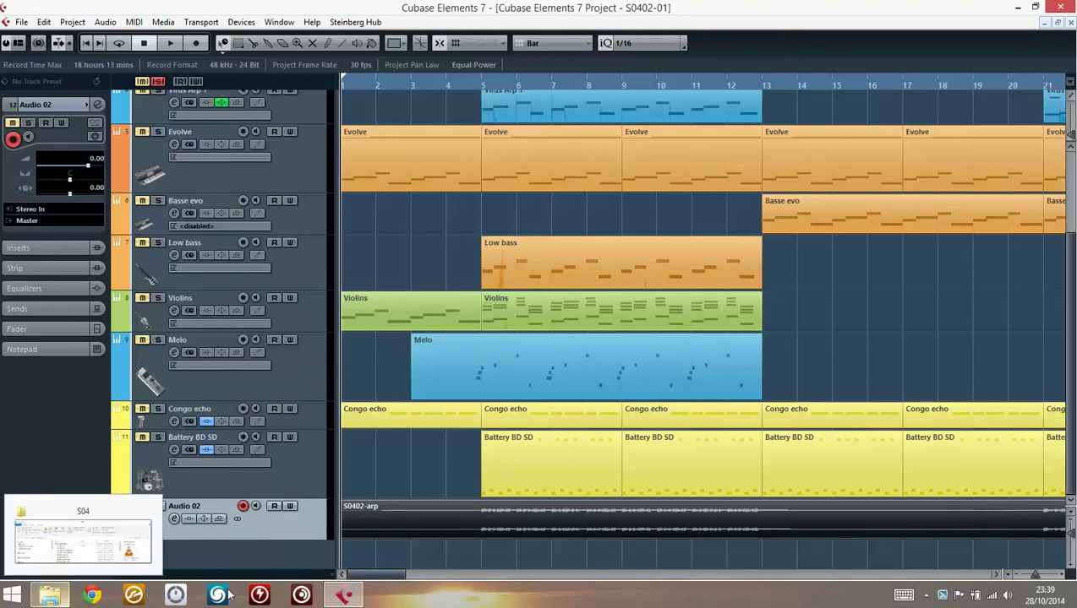
mouse_move(345, 599)
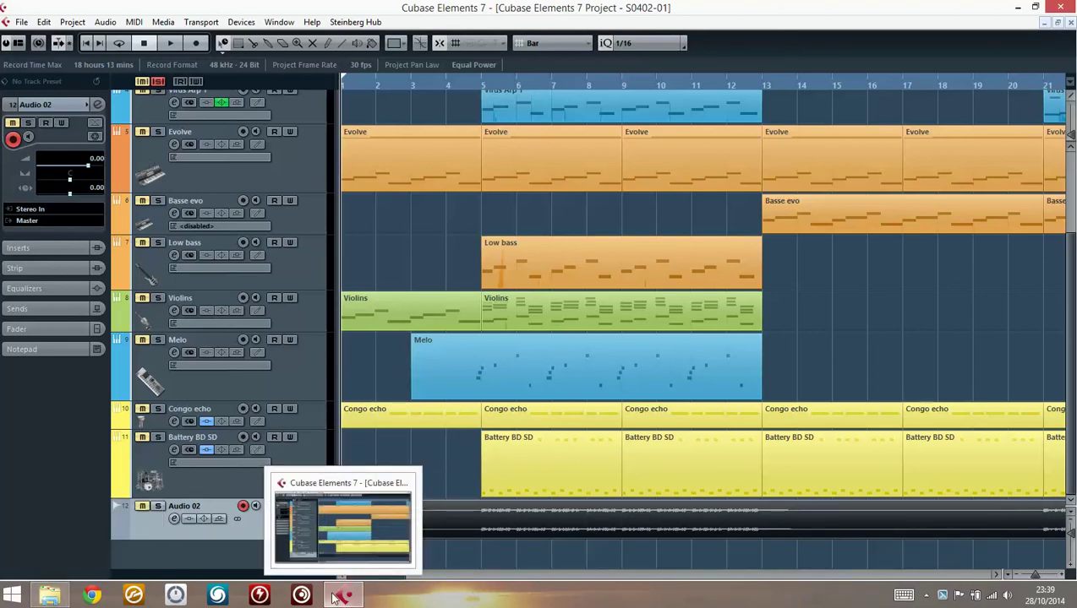